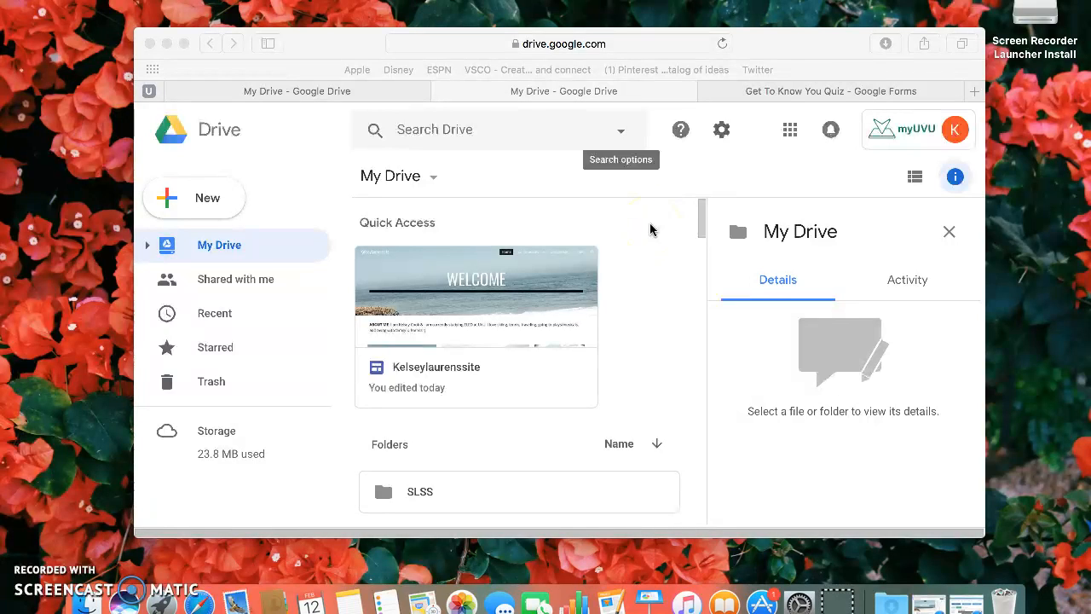
left_click(643, 43)
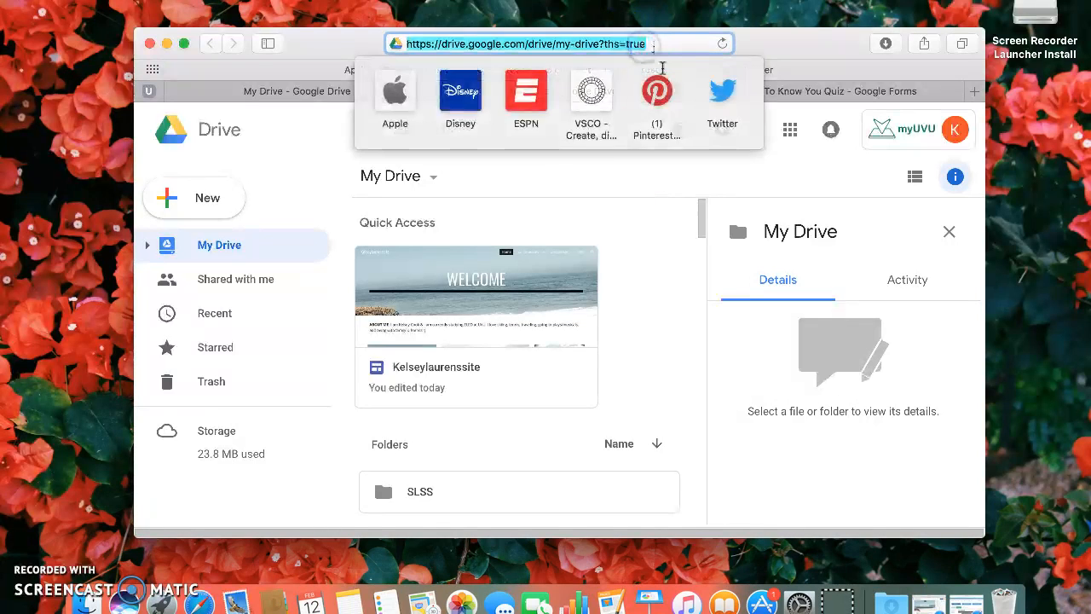
left_click(646, 176)
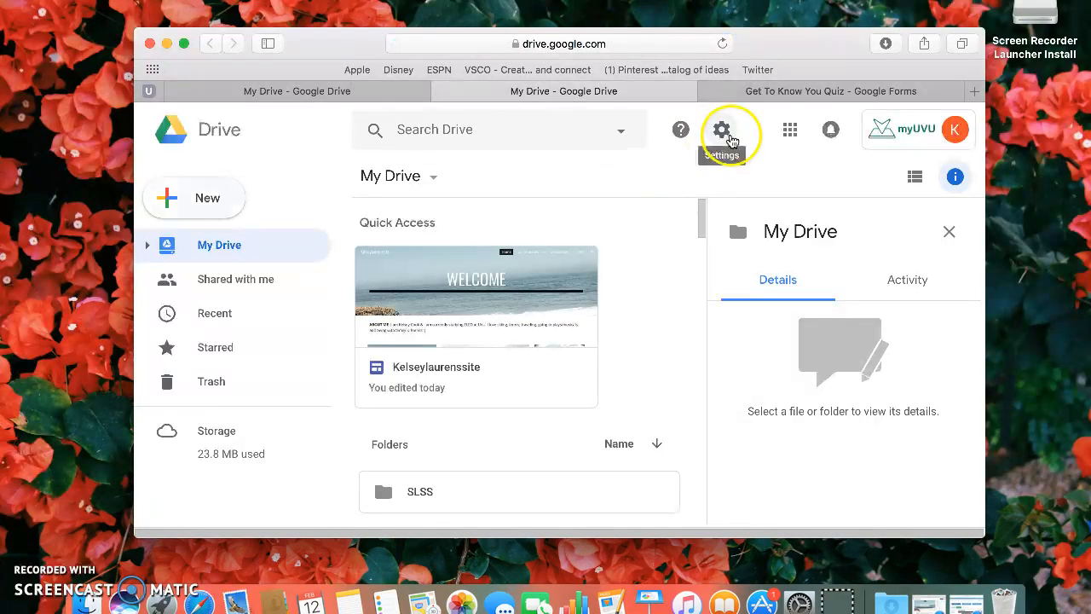
Step: Look for Google Forms in the list of Google apps and close the list
left_click(791, 133)
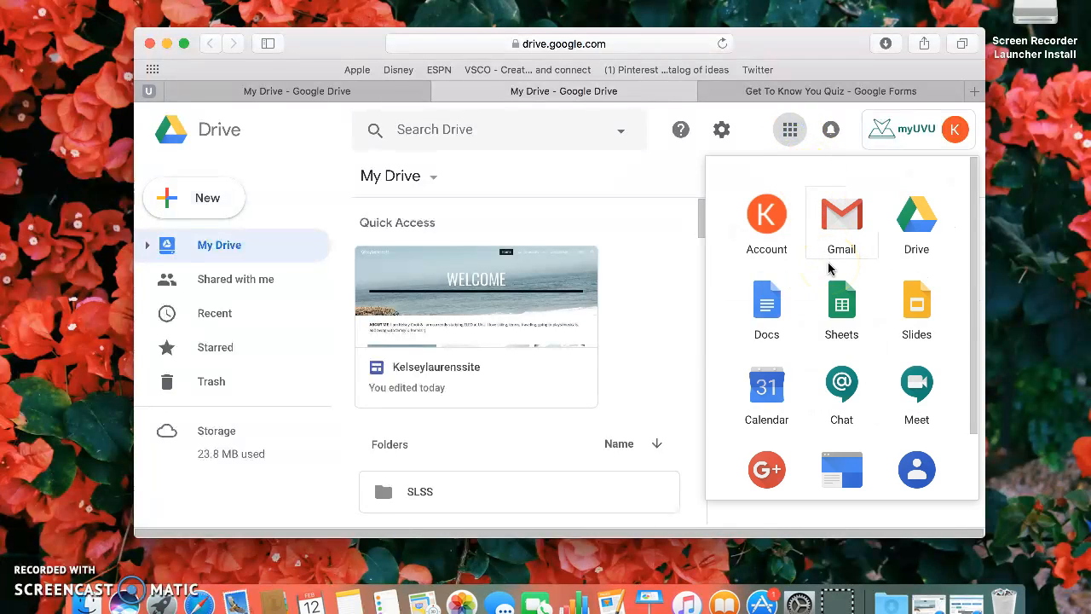
scroll(839, 323, "down", 5)
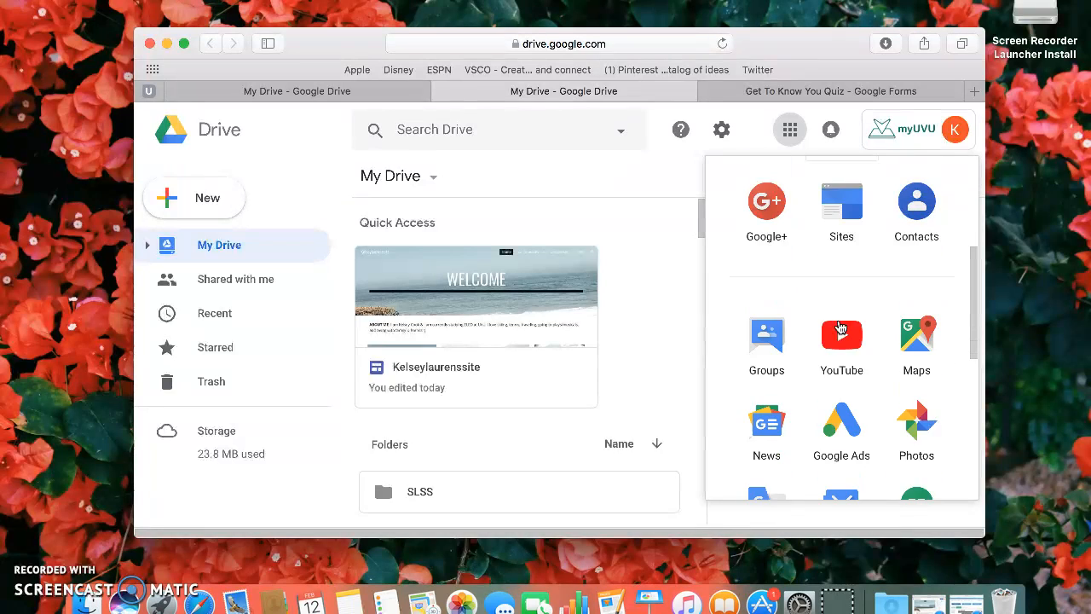
scroll(839, 328, "down", 4)
left_click(769, 445)
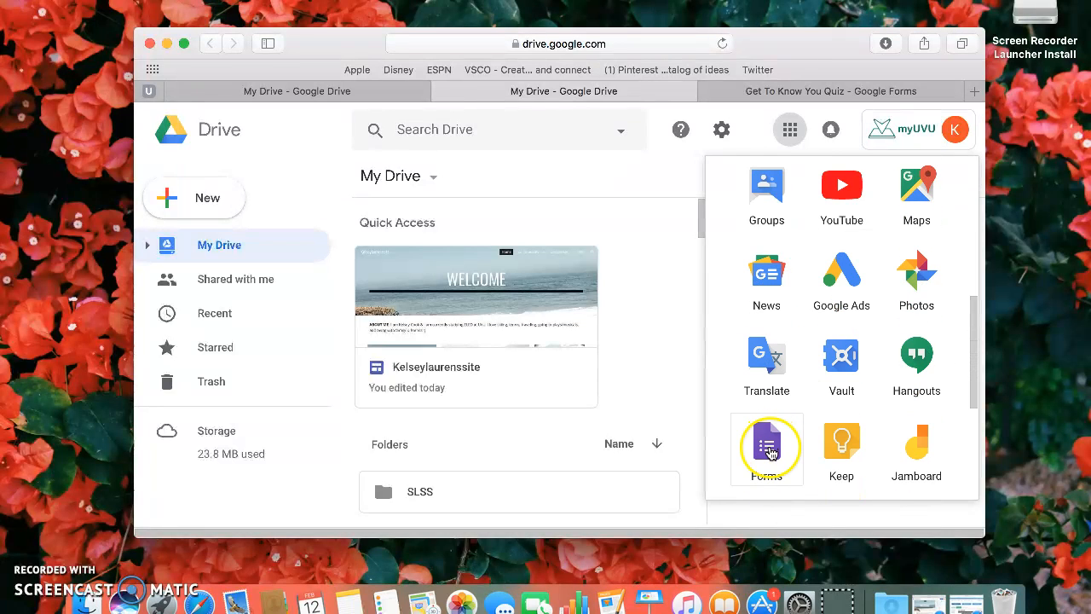
left_click(667, 304)
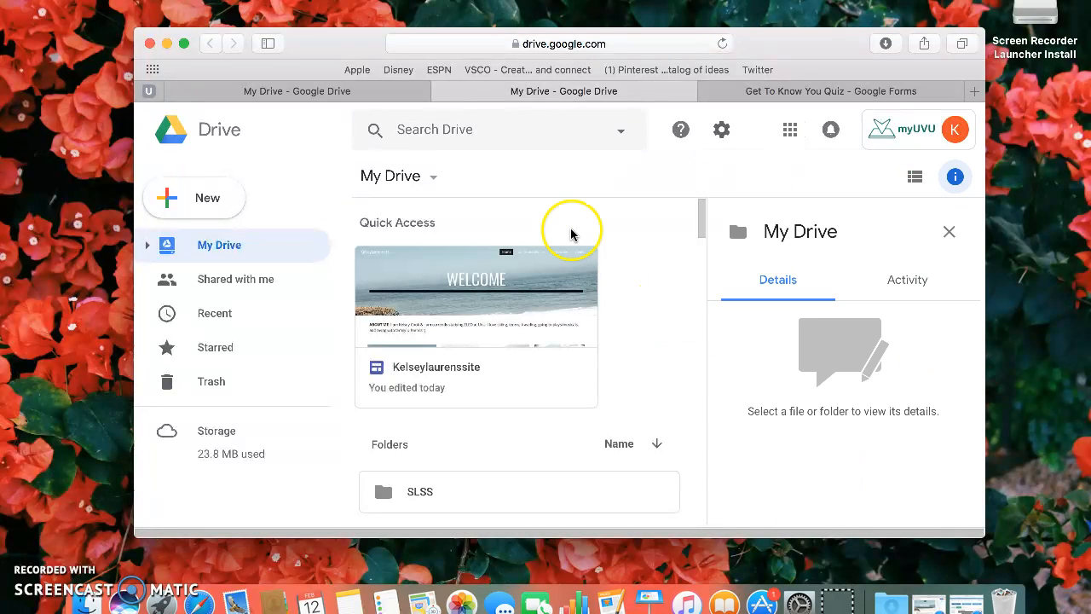
Step: Start a new Google Form from a template to open the template gallery
left_click(230, 200)
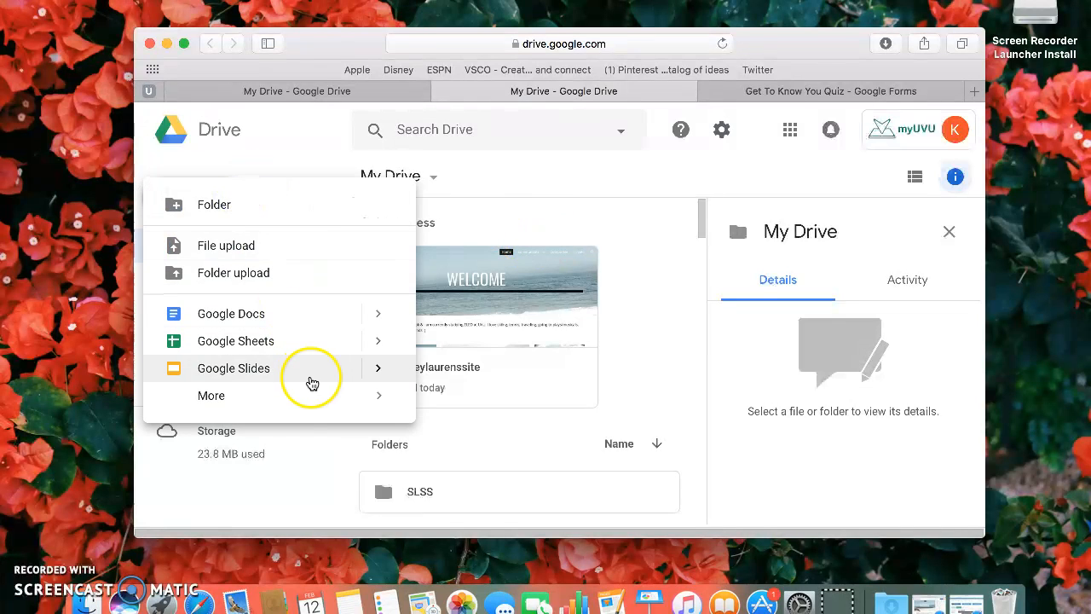
mouse_move(312, 398)
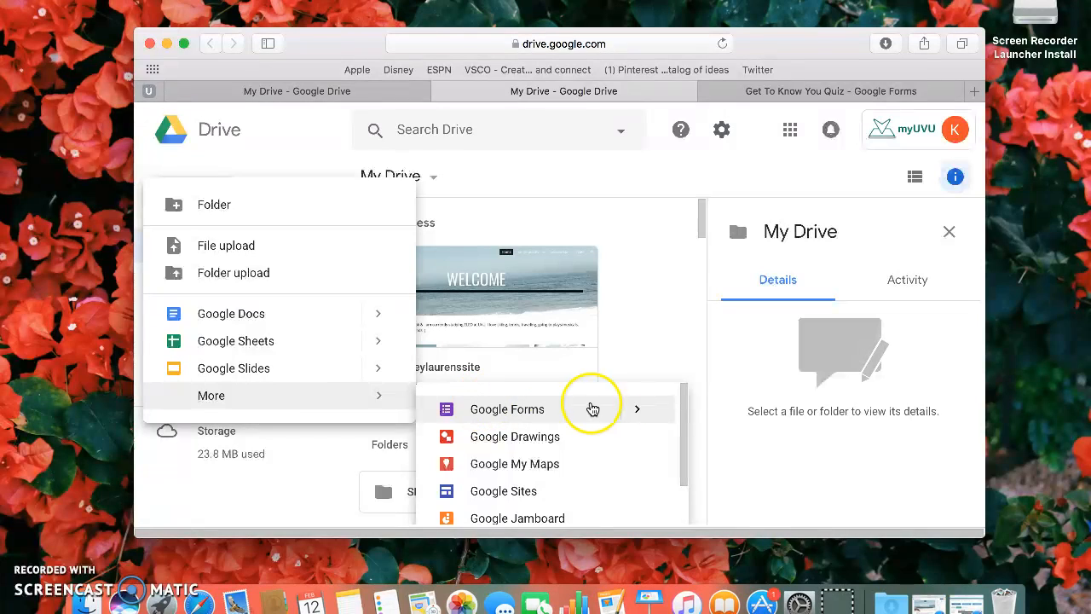
mouse_move(641, 410)
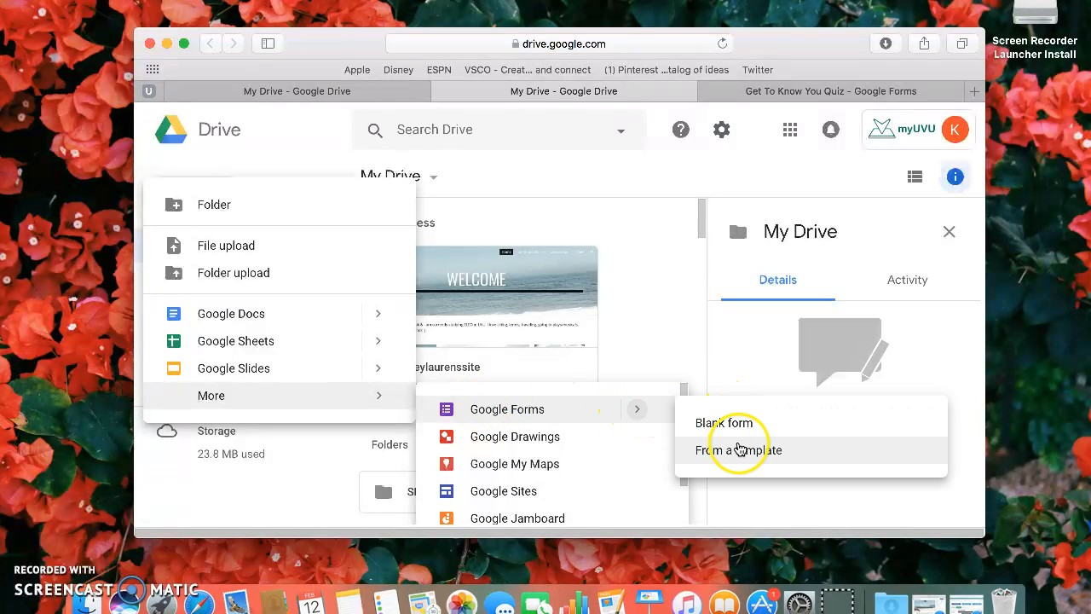
left_click(739, 447)
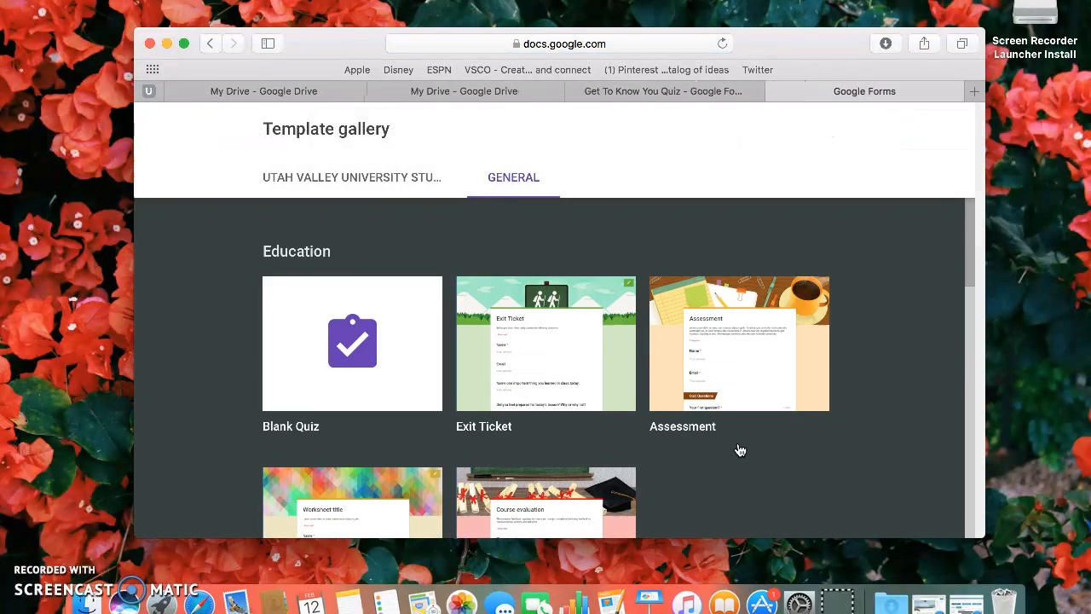
Step: Look through the general form templates in the Education, Personal and Work categories
scroll(739, 449, "down", 8)
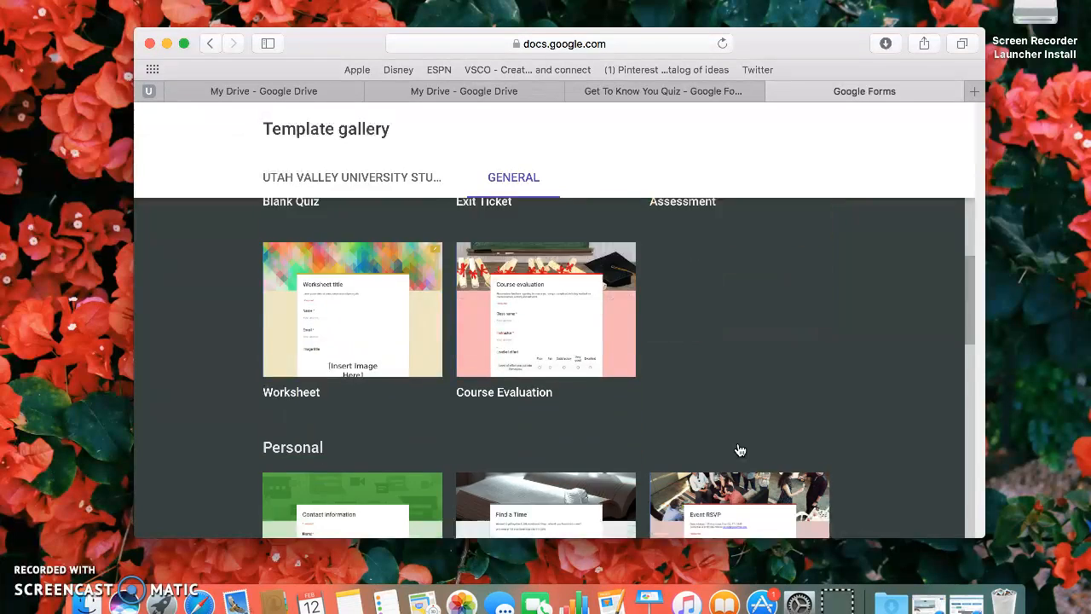
scroll(739, 449, "down", 6)
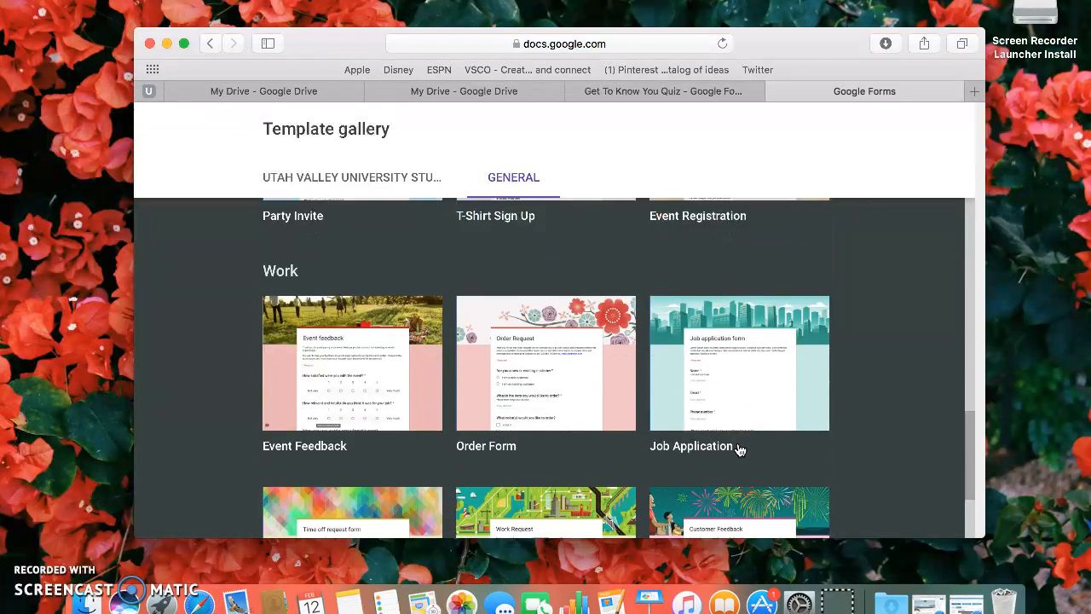
scroll(739, 449, "up", 5)
scroll(739, 449, "up", 8)
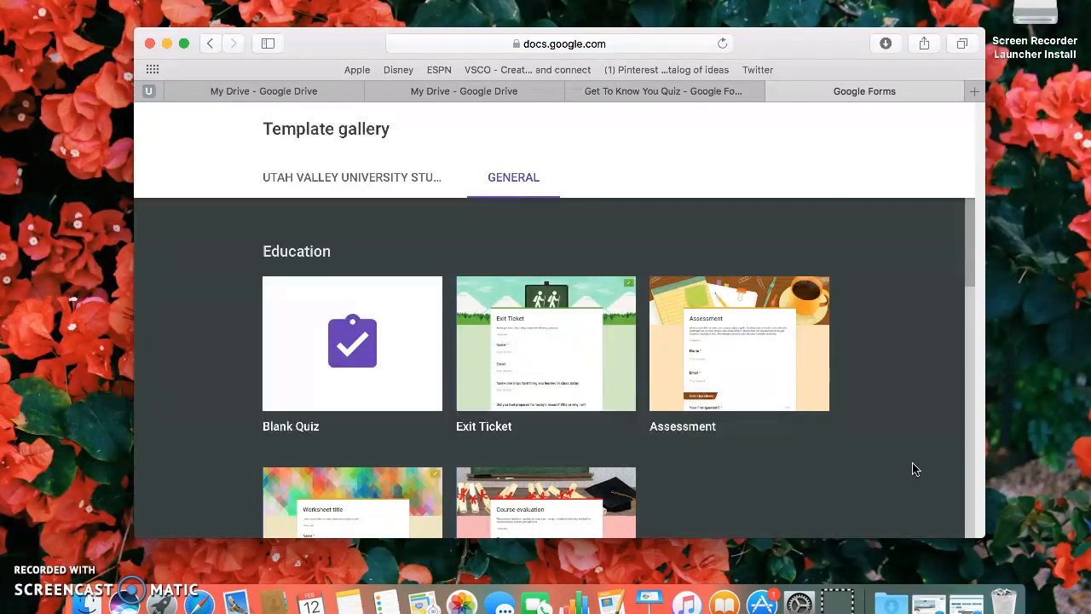
scroll(791, 414, "down", 2)
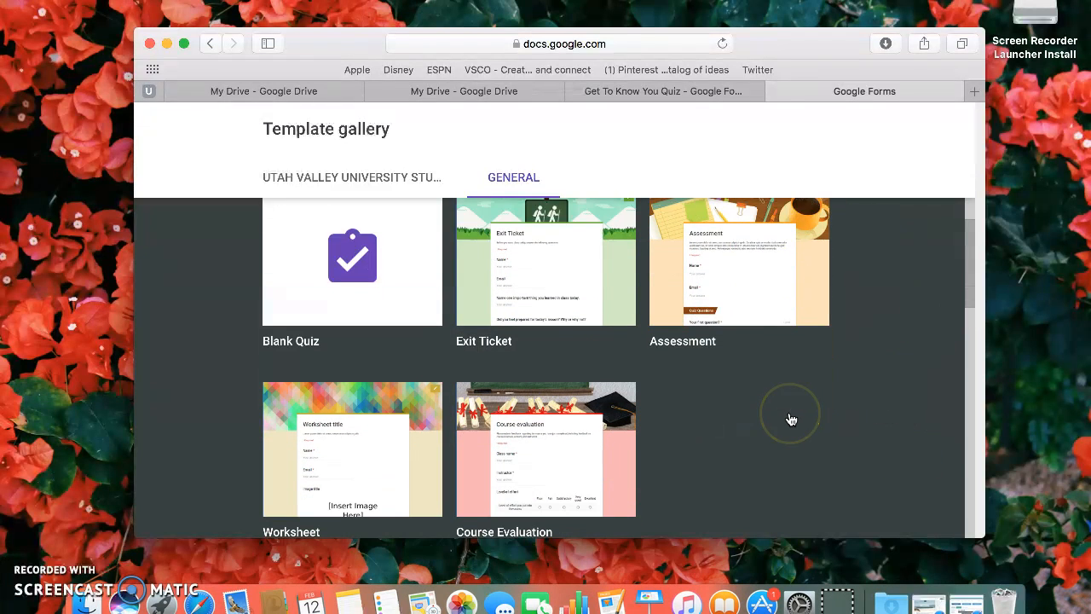
scroll(791, 420, "down", 3)
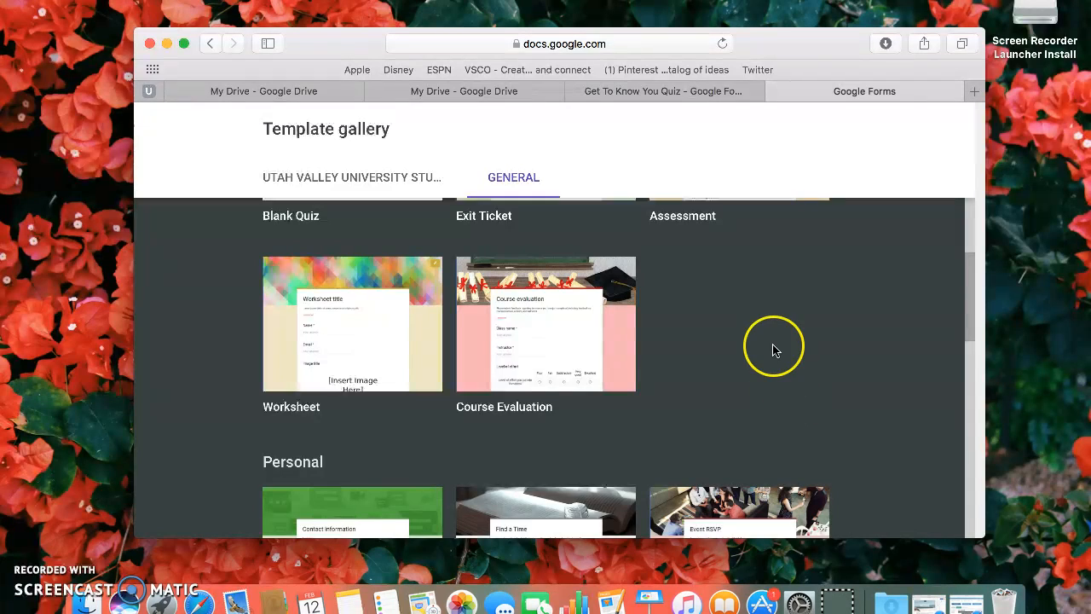
scroll(774, 351, "up", 1)
scroll(750, 356, "up", 1)
scroll(750, 356, "down", 1)
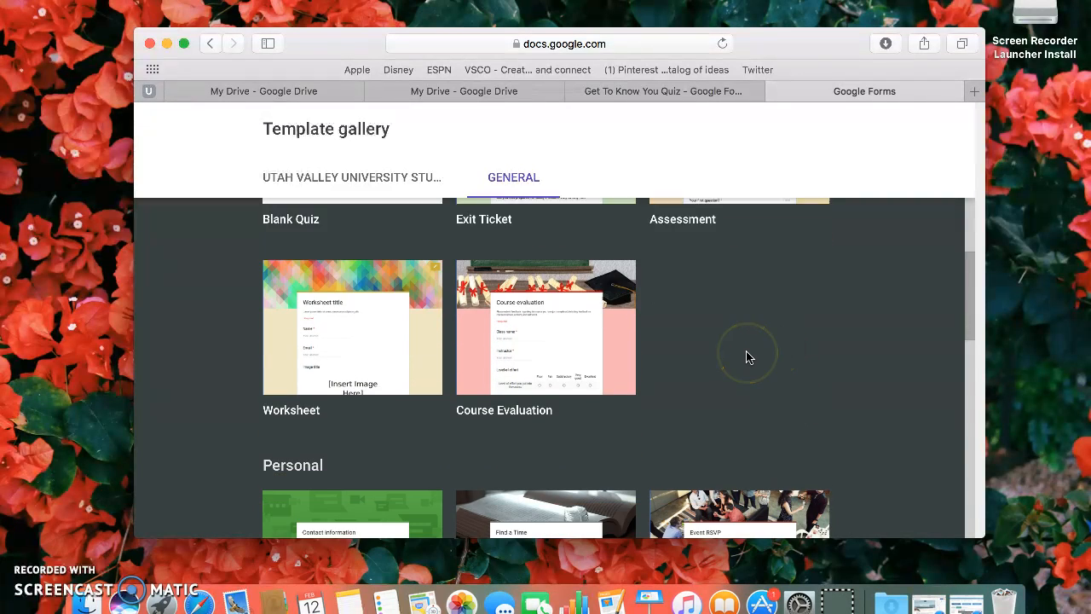
scroll(750, 356, "up", 2)
Step: Create a form from the Blank Quiz template and title it "new quiz"
left_click(401, 260)
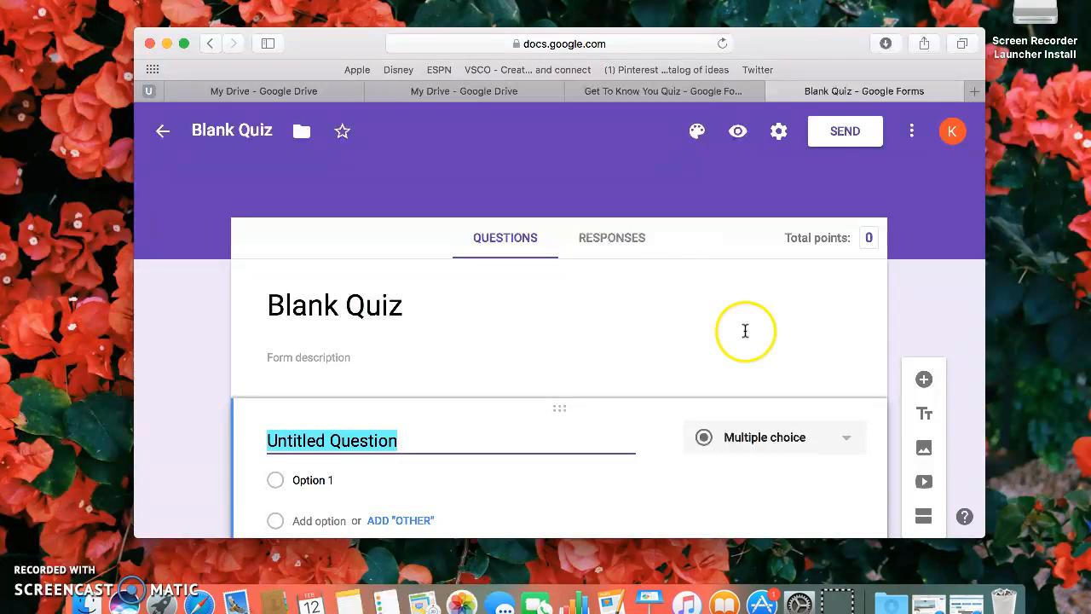
scroll(735, 365, "down", 2)
left_click(563, 228)
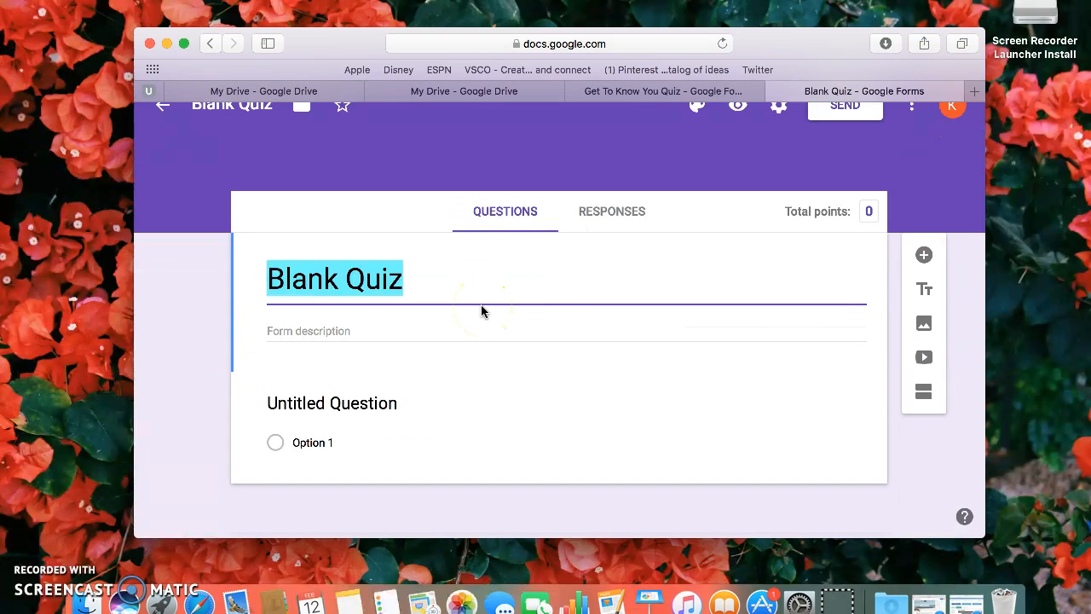
type("new quiz")
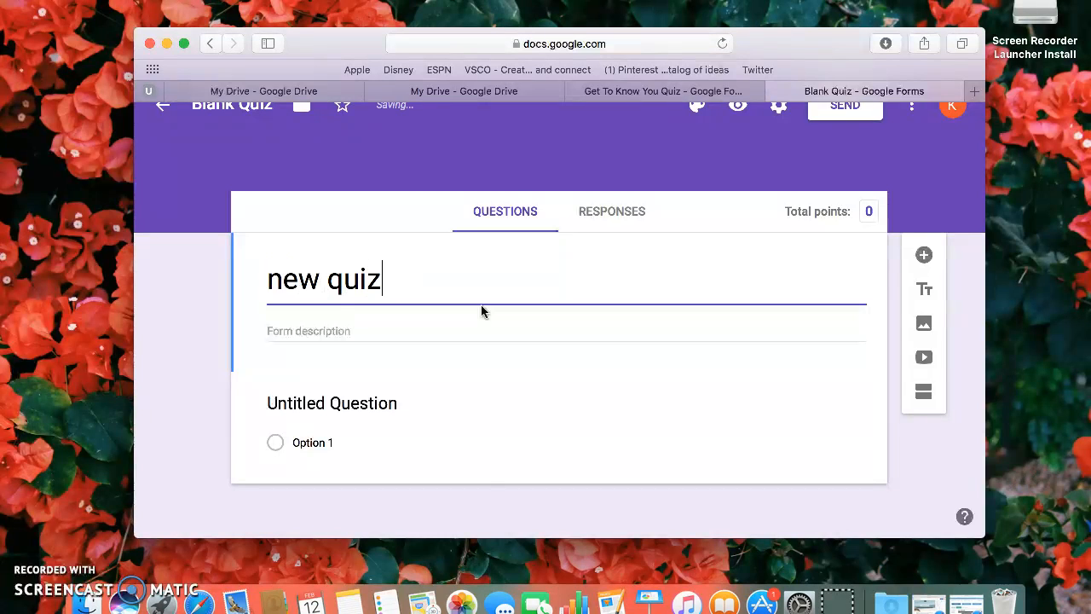
Step: Enter "what is your fav color" as the first question and set its type to Short answer
left_click(431, 407)
type("what is your fav colo")
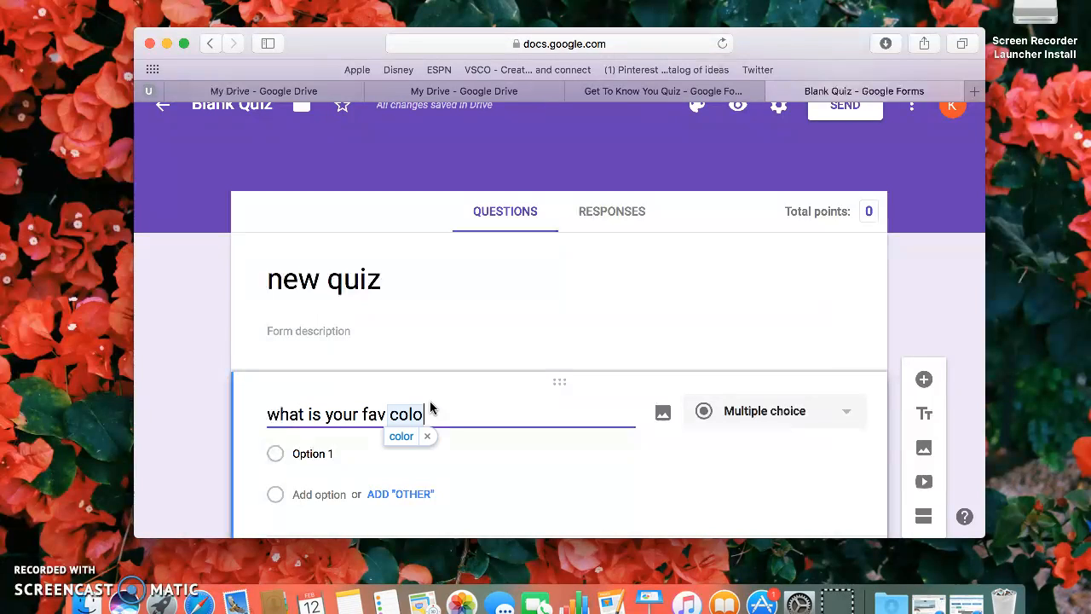
left_click(370, 454)
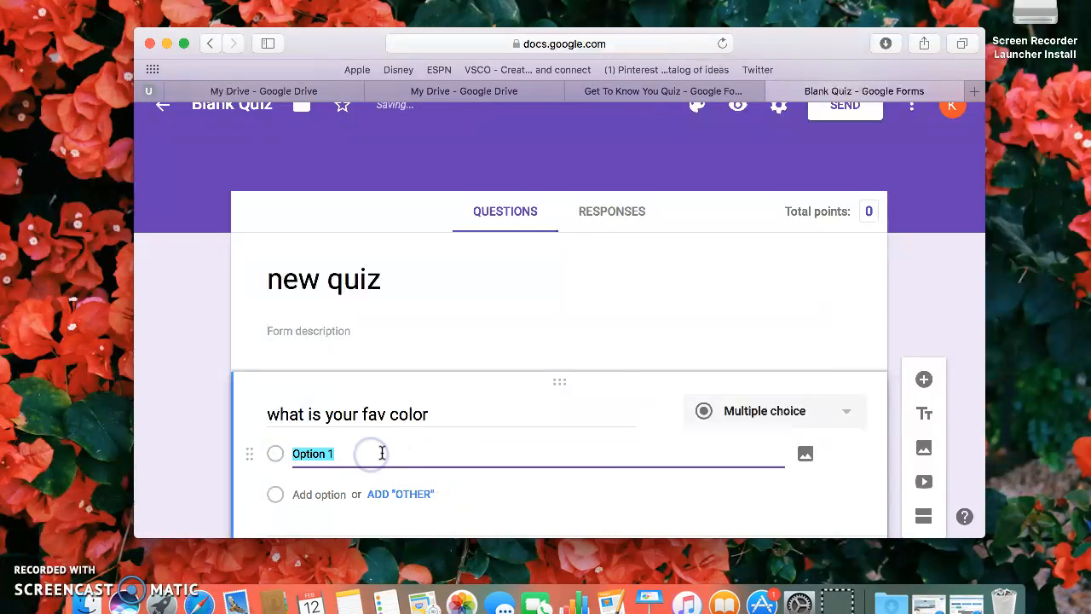
left_click(789, 413)
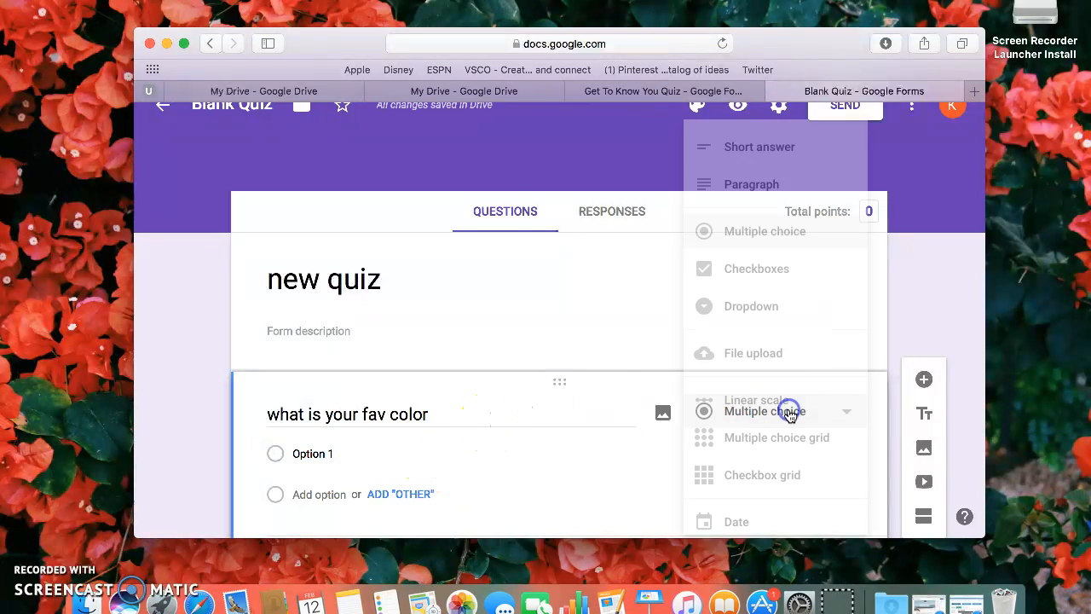
left_click(767, 152)
scroll(665, 427, "down", 1)
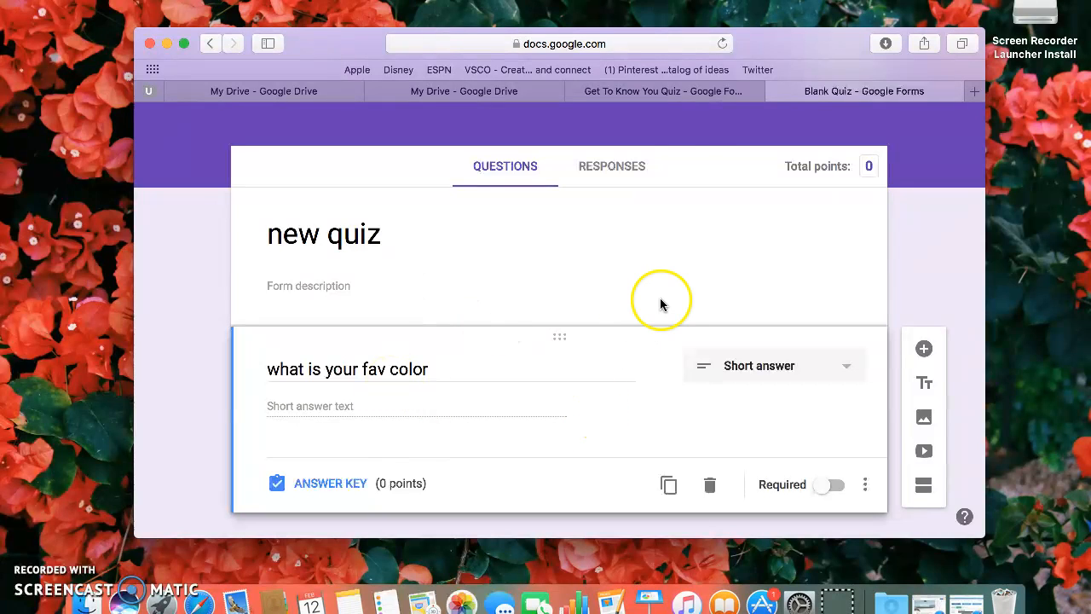
Step: View the quiz's responses page and return to the questions
left_click(631, 170)
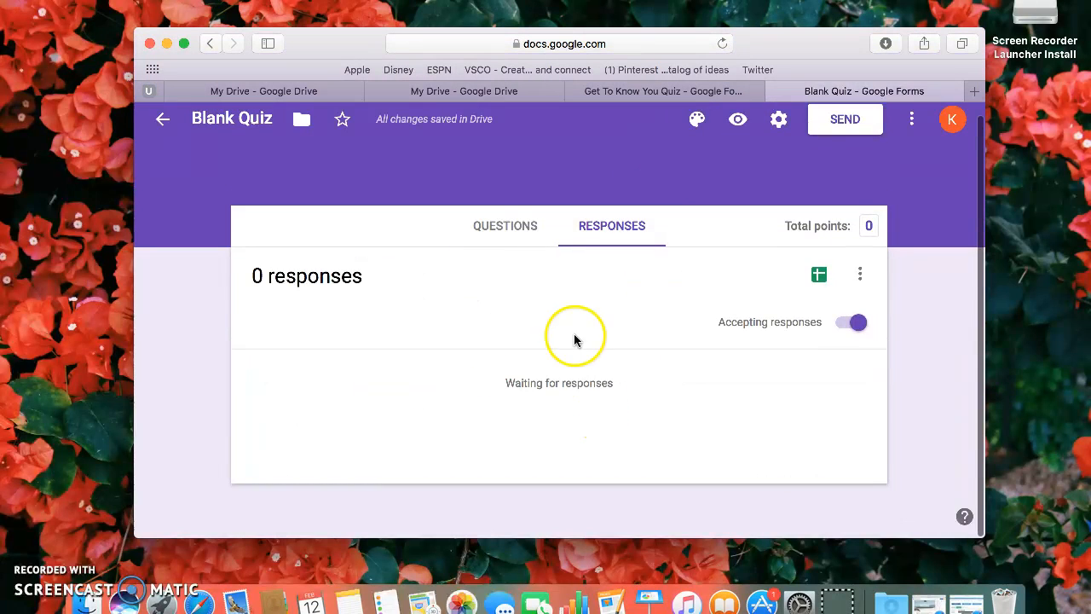
left_click(492, 232)
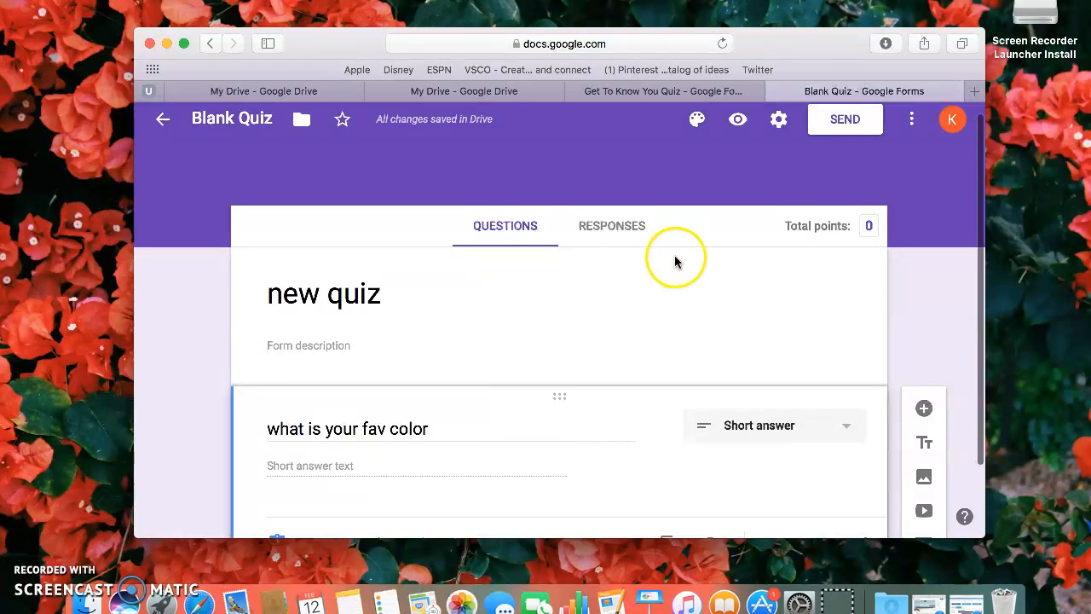
Step: Add a second, empty question below the favorite color question
scroll(675, 261, "down", 2)
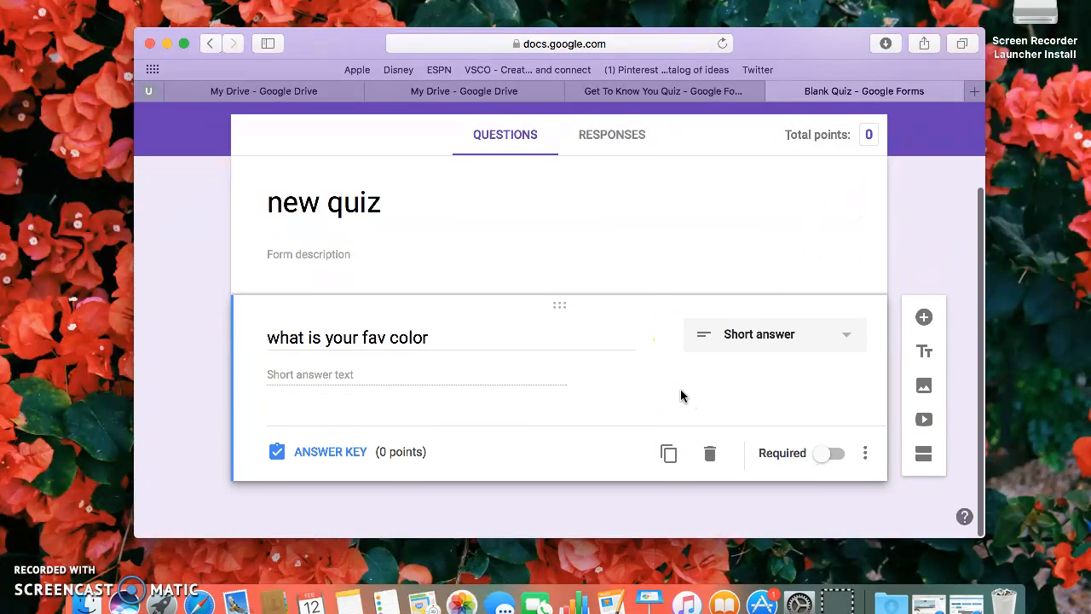
left_click(925, 319)
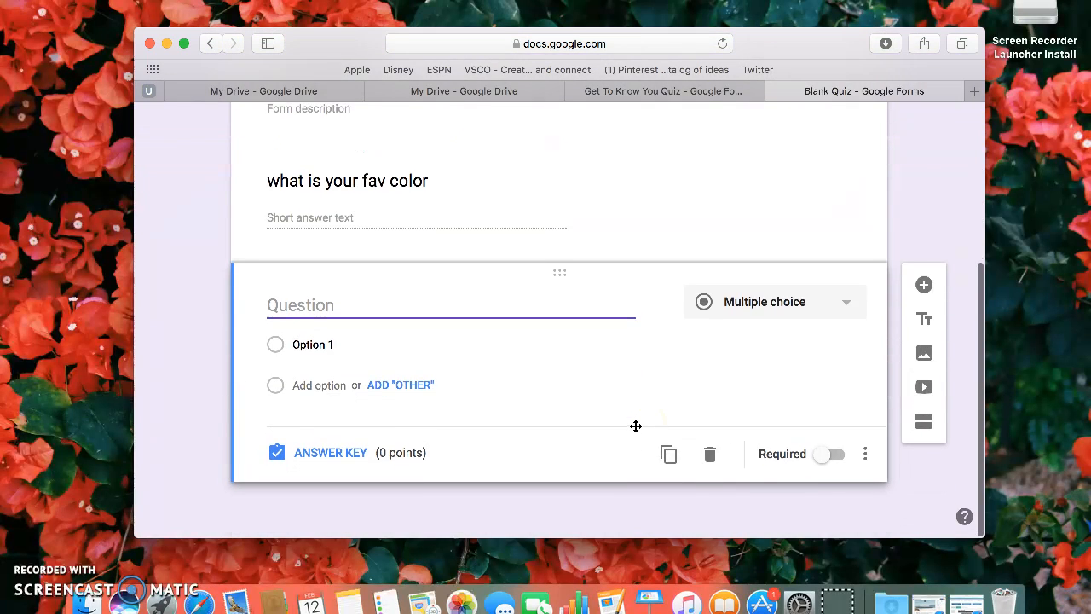
Step: Open the form's theme options and change the theme color to orange
scroll(635, 426, "up", 5)
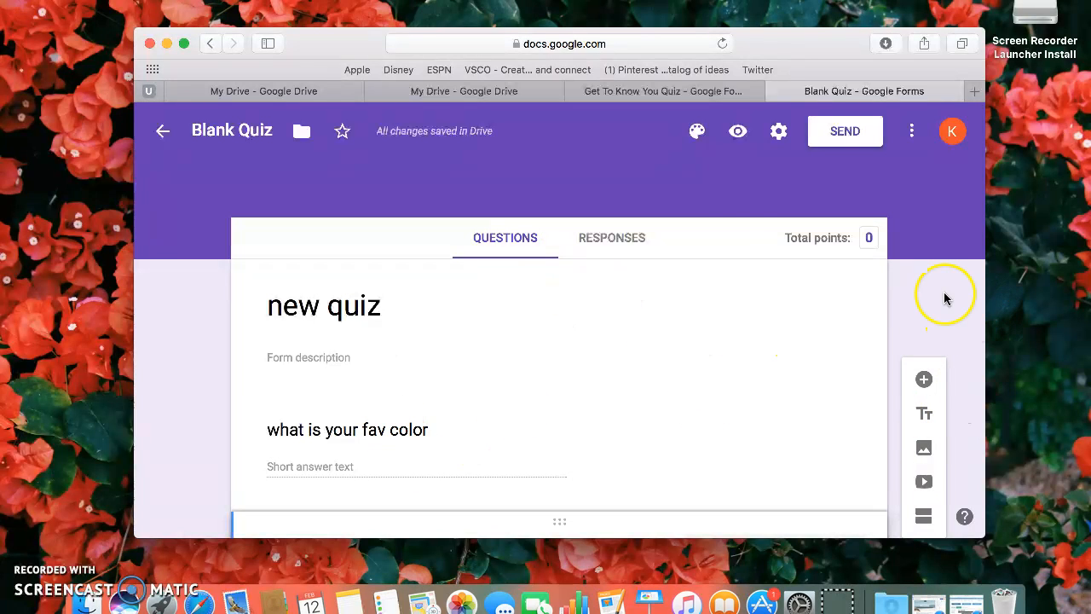
left_click(696, 135)
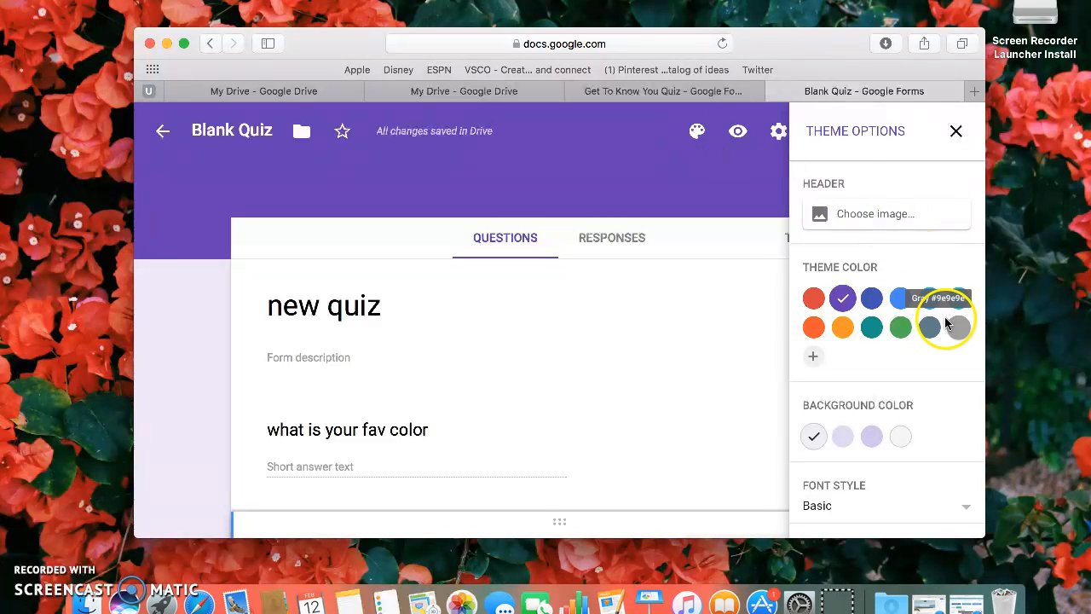
left_click(842, 327)
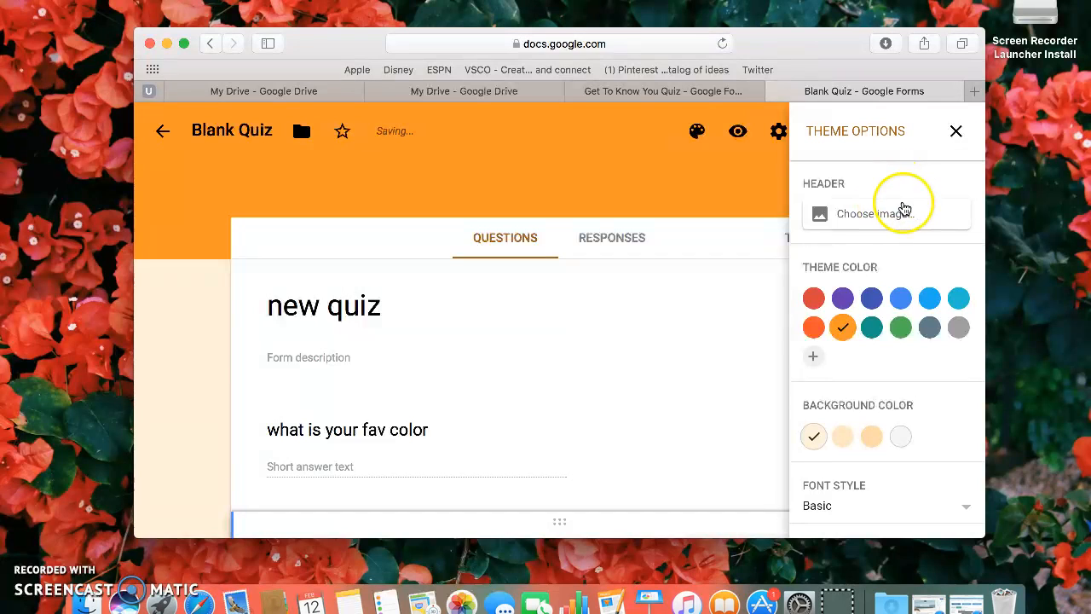
Step: Set the colorful fireworks illustration from the Party category as the form's header image
left_click(907, 211)
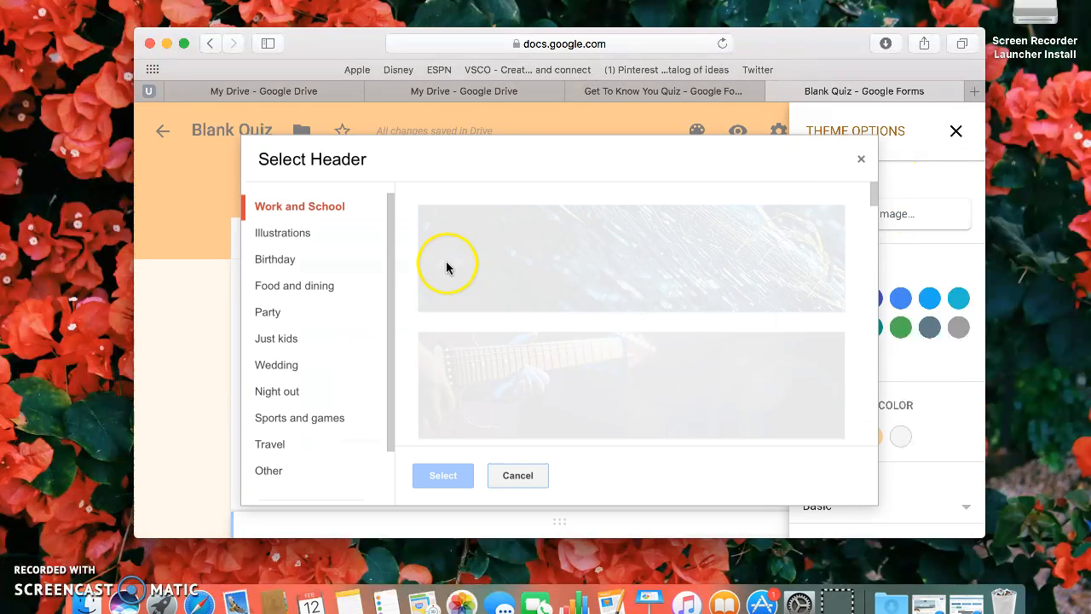
left_click(331, 311)
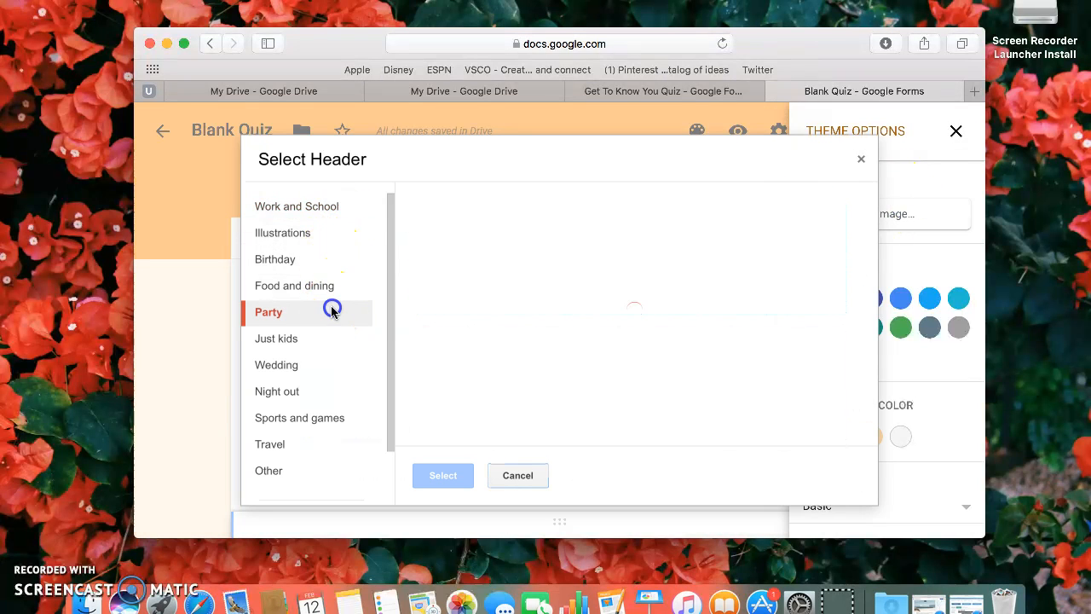
scroll(536, 317, "down", 5)
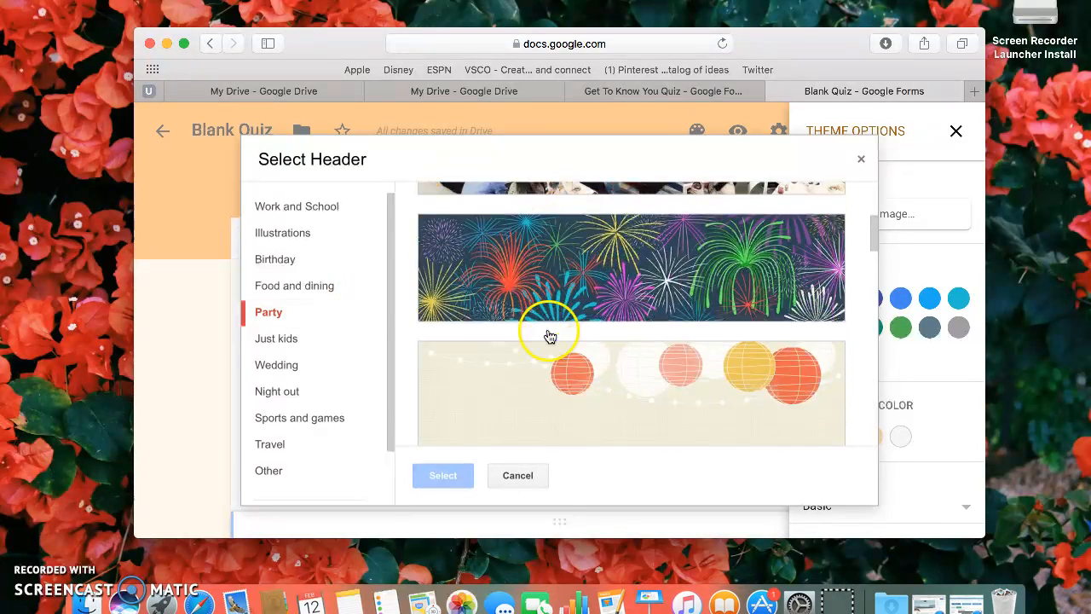
left_click(564, 288)
left_click(443, 475)
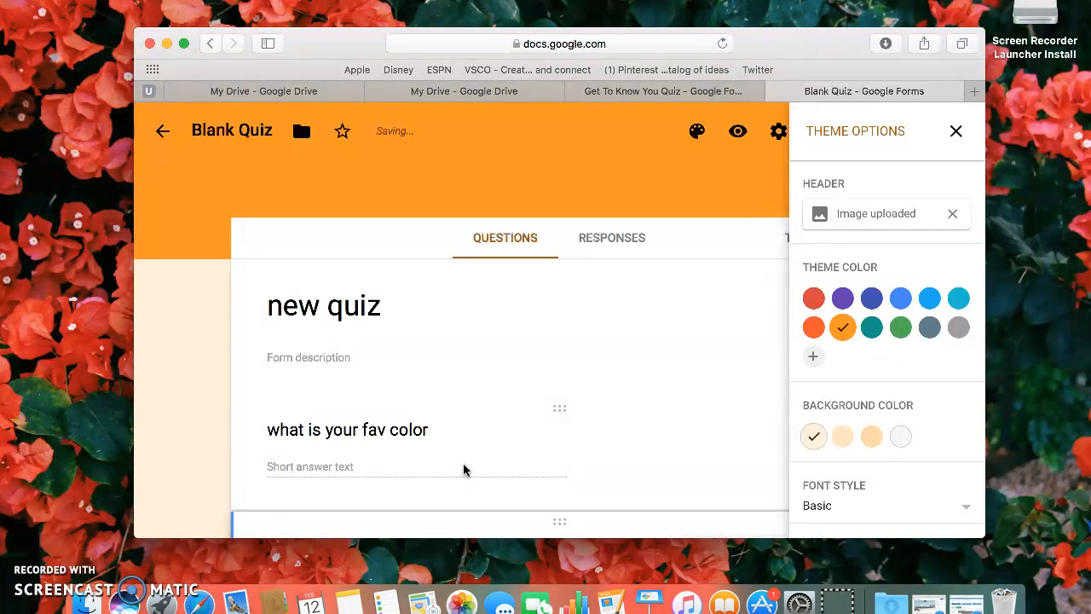
Step: View the photo upload option among the header image choices and close the image selection without choosing a picture
left_click(878, 212)
scroll(333, 404, "down", 2)
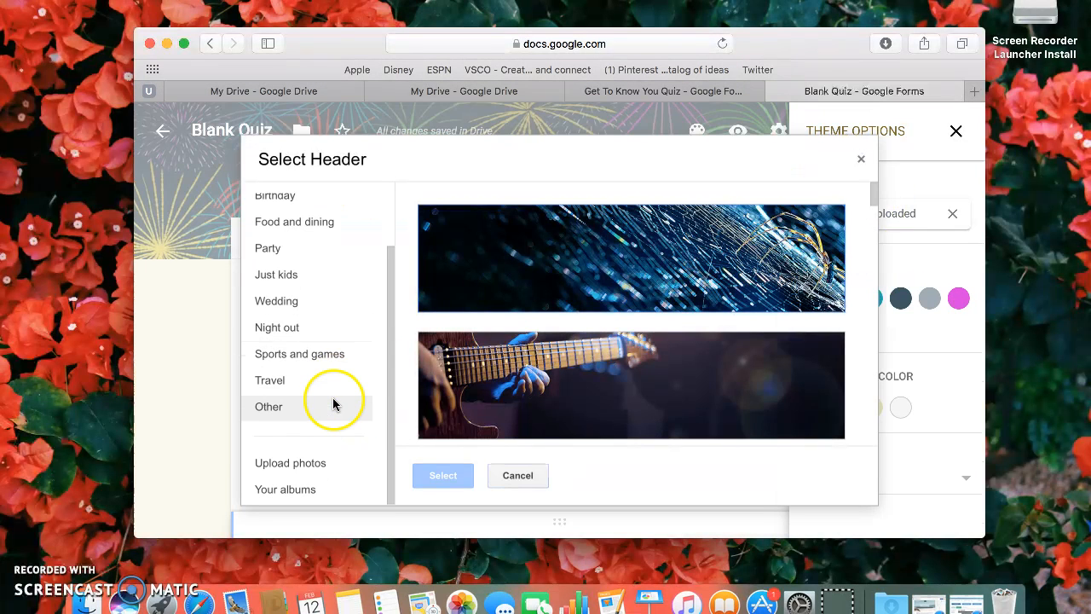
left_click(341, 461)
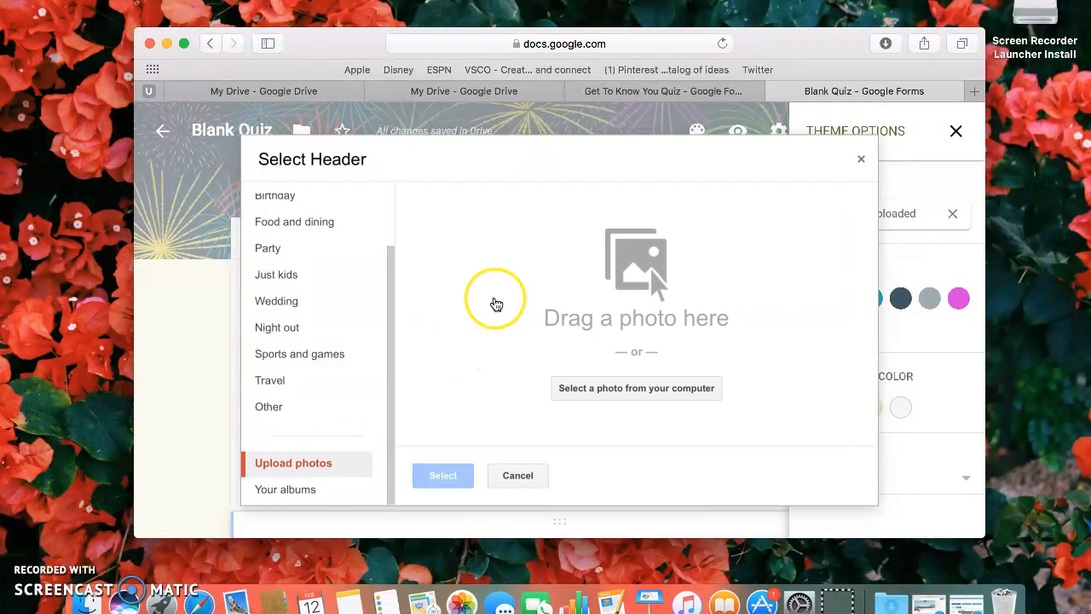
left_click(859, 160)
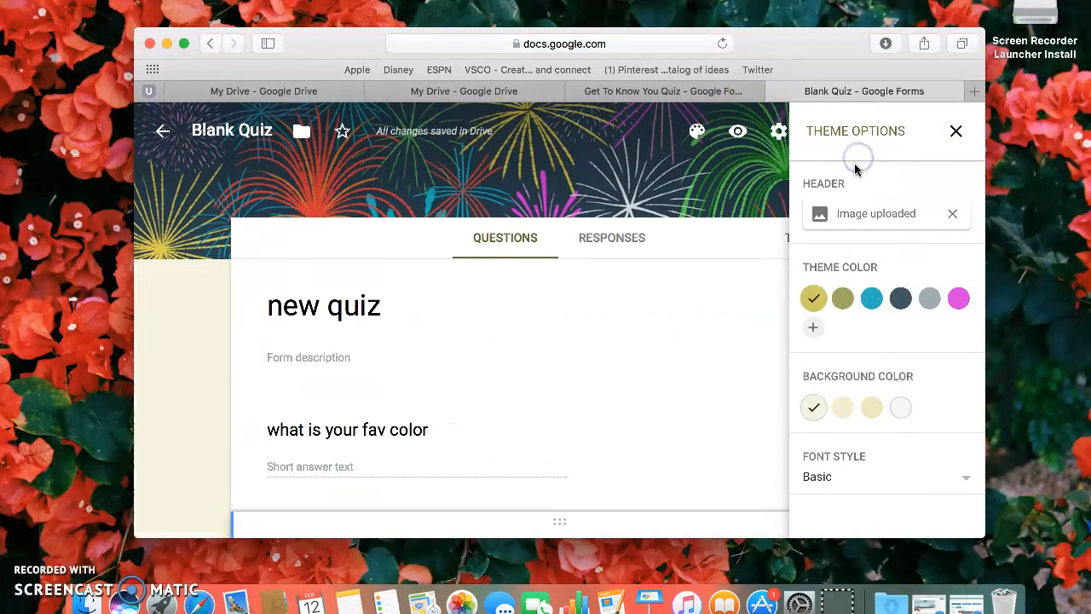
Step: Set the form's font style to Playful in the theme options
scroll(758, 288, "down", 3)
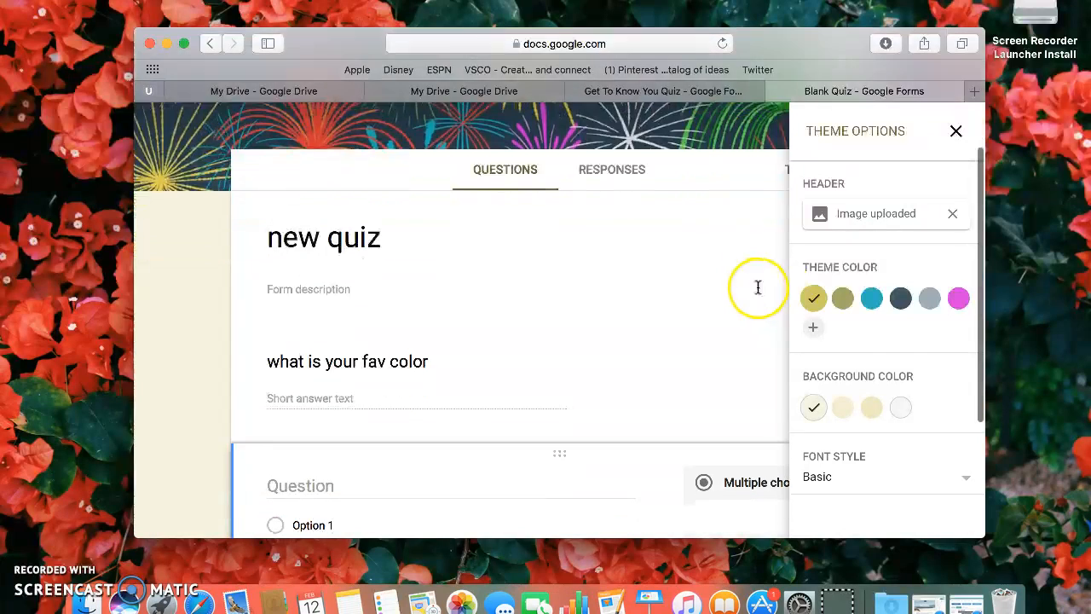
left_click(955, 467)
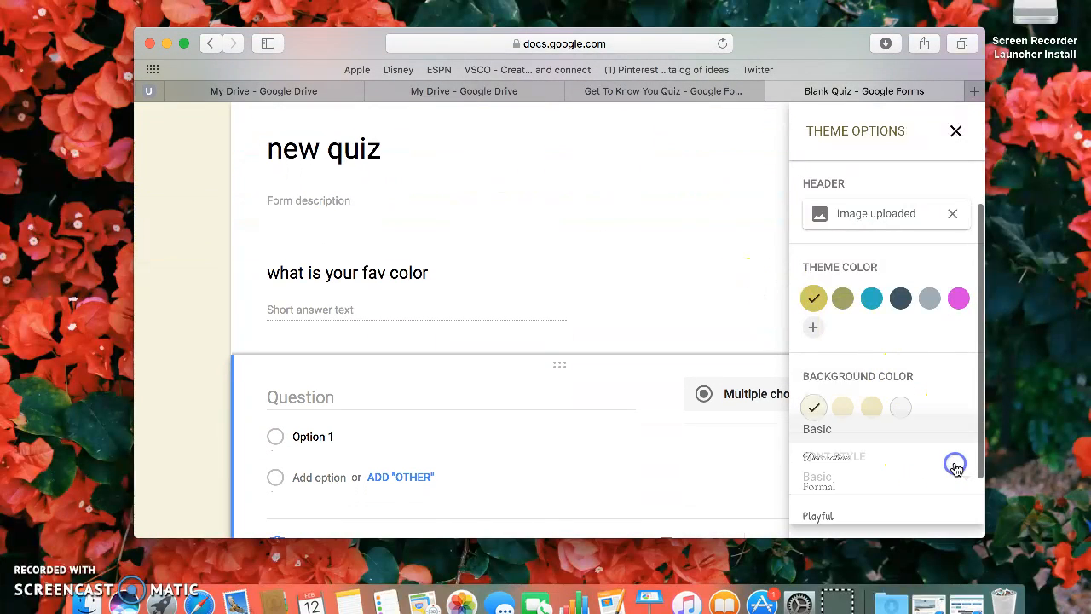
left_click(855, 506)
scroll(663, 337, "up", 3)
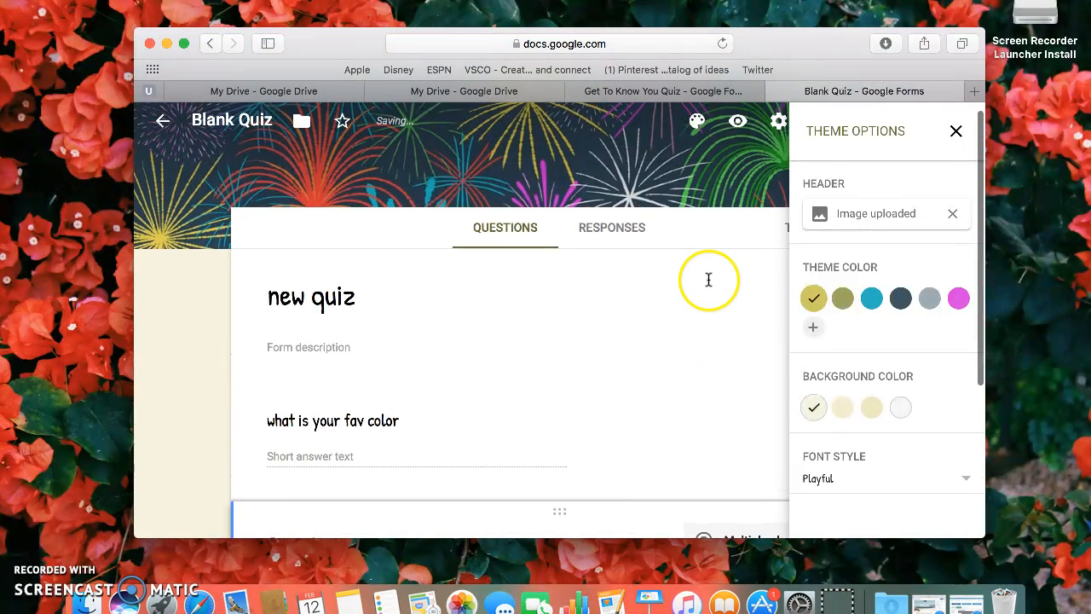
Step: Change the form's theme color to the bright pink swatch and close the theme options
left_click(958, 298)
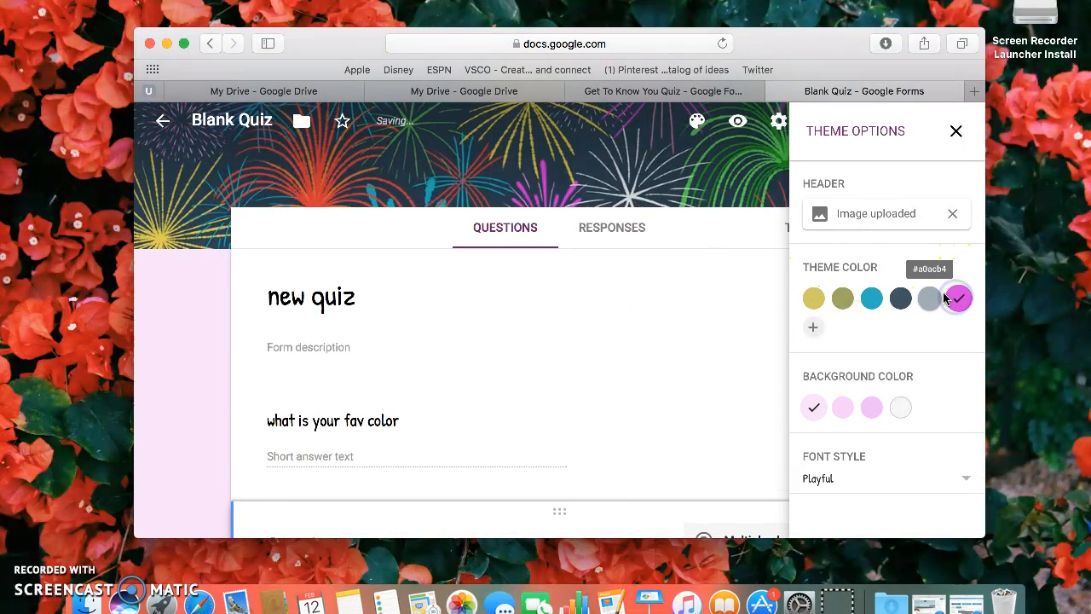
left_click(954, 133)
scroll(704, 380, "down", 4)
scroll(700, 383, "up", 5)
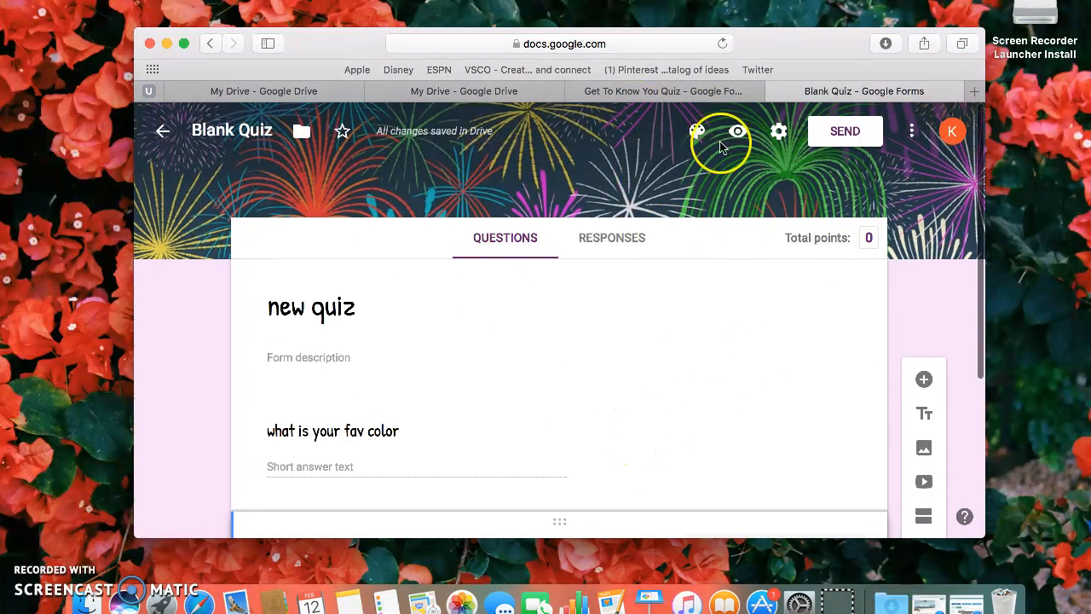
Step: Preview the quiz as respondents see it, look through it, and return to the form editor
left_click(739, 130)
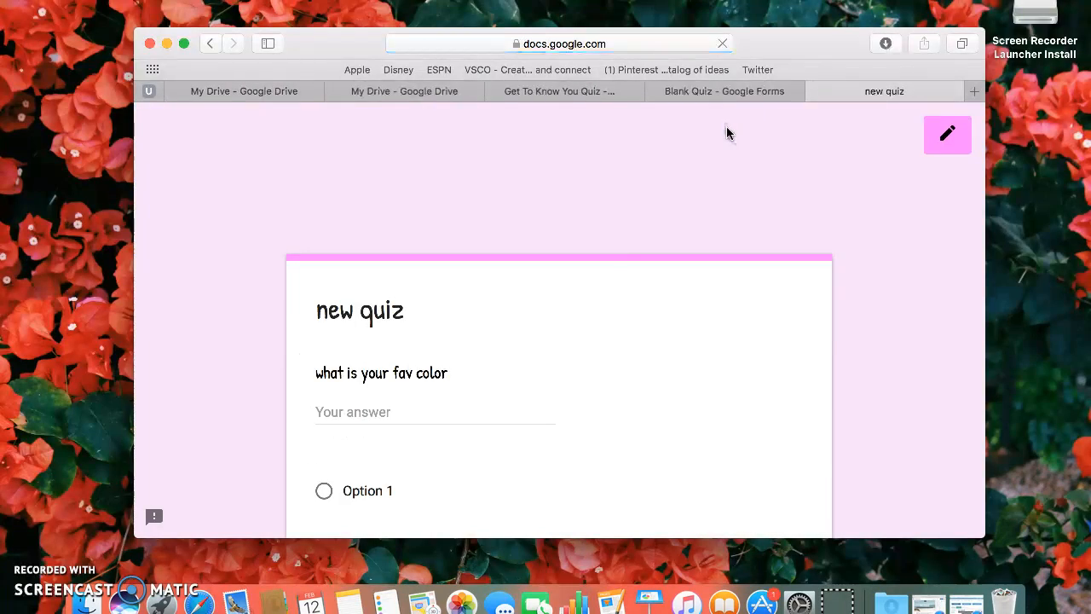
scroll(542, 335, "down", 5)
scroll(544, 324, "up", 5)
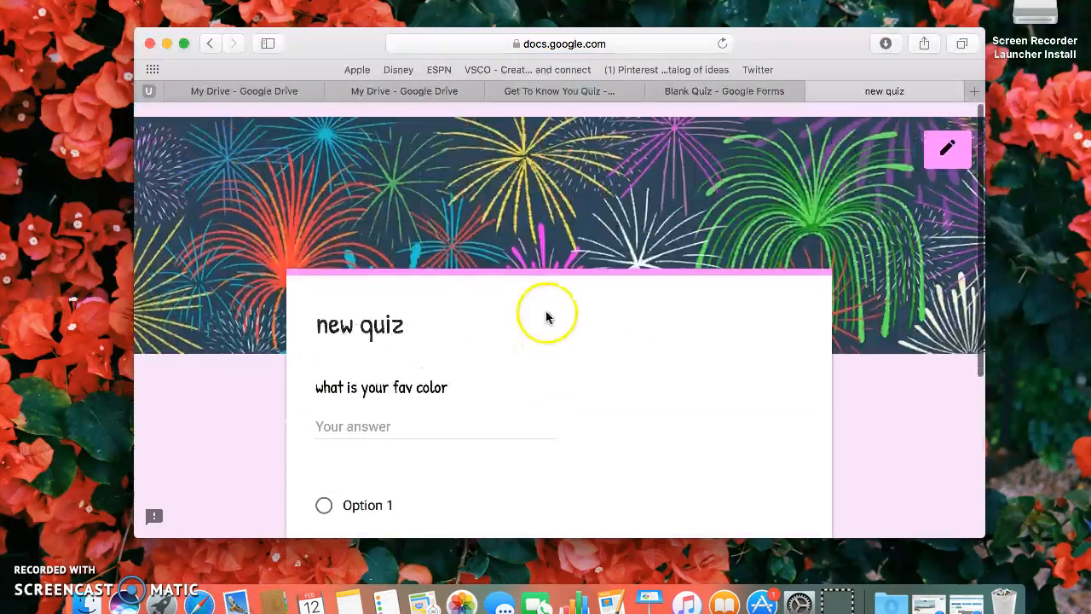
left_click(816, 91)
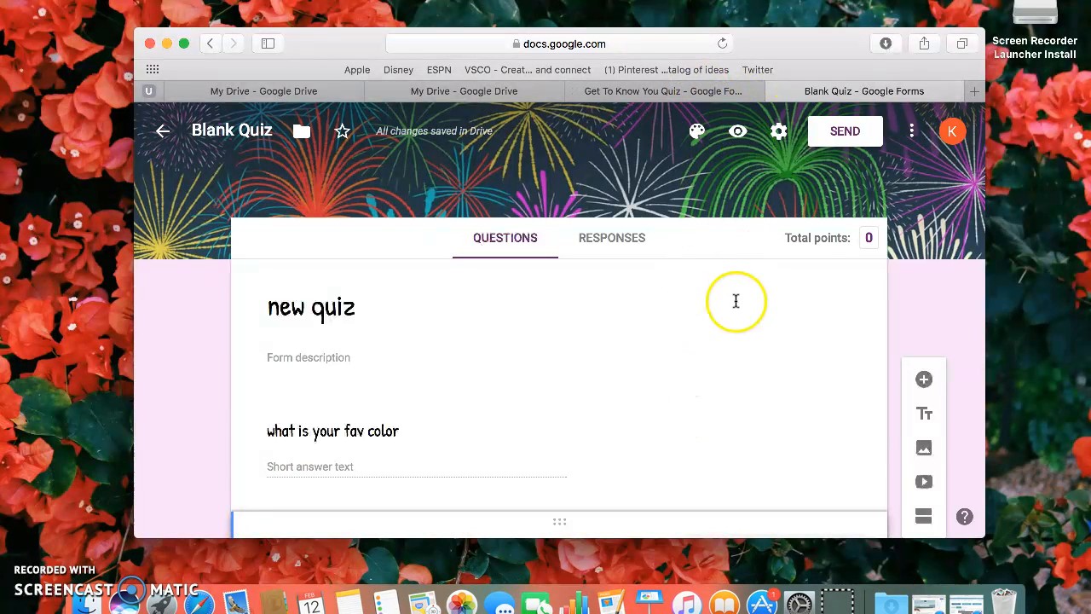
Step: Turn off the restriction to users in Utah Valley University Students and trusted domains, and save the form settings
left_click(777, 132)
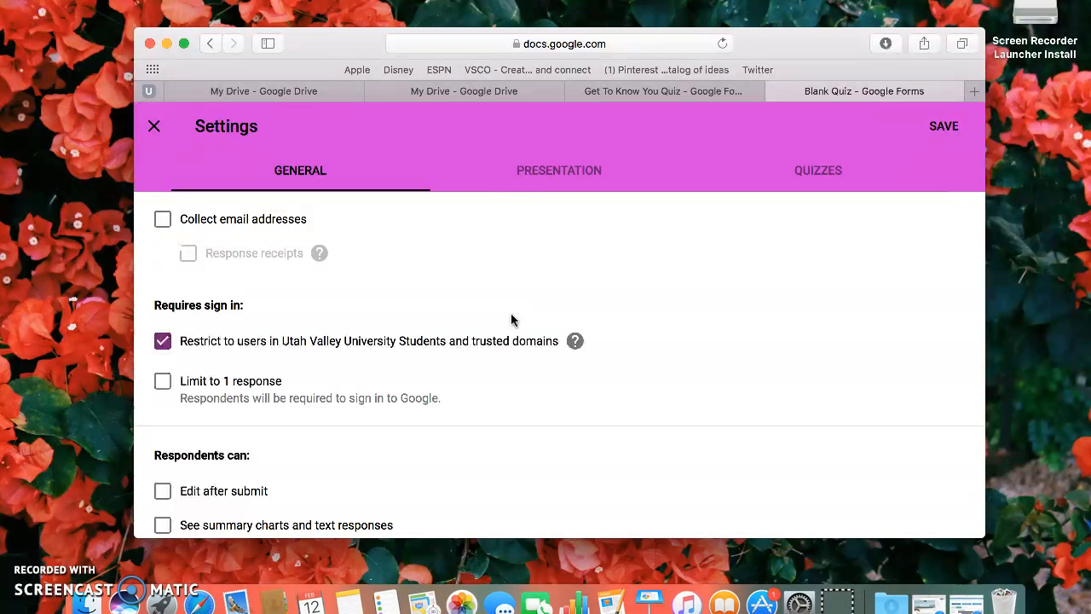
left_click(161, 340)
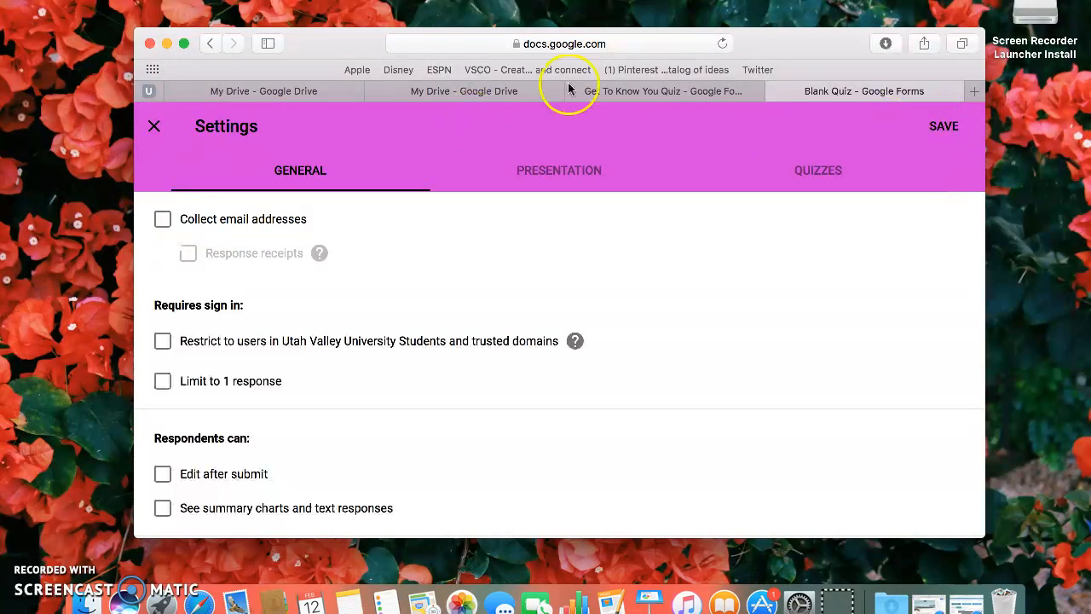
left_click(945, 126)
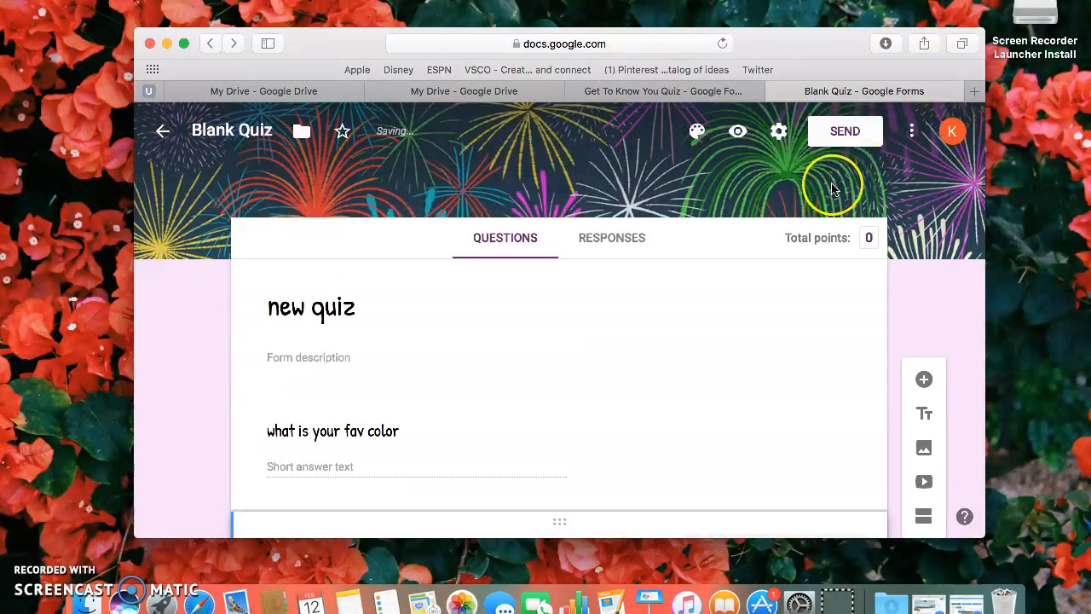
Step: Open the form's send options and view the email, link and embed HTML sharing methods
left_click(844, 132)
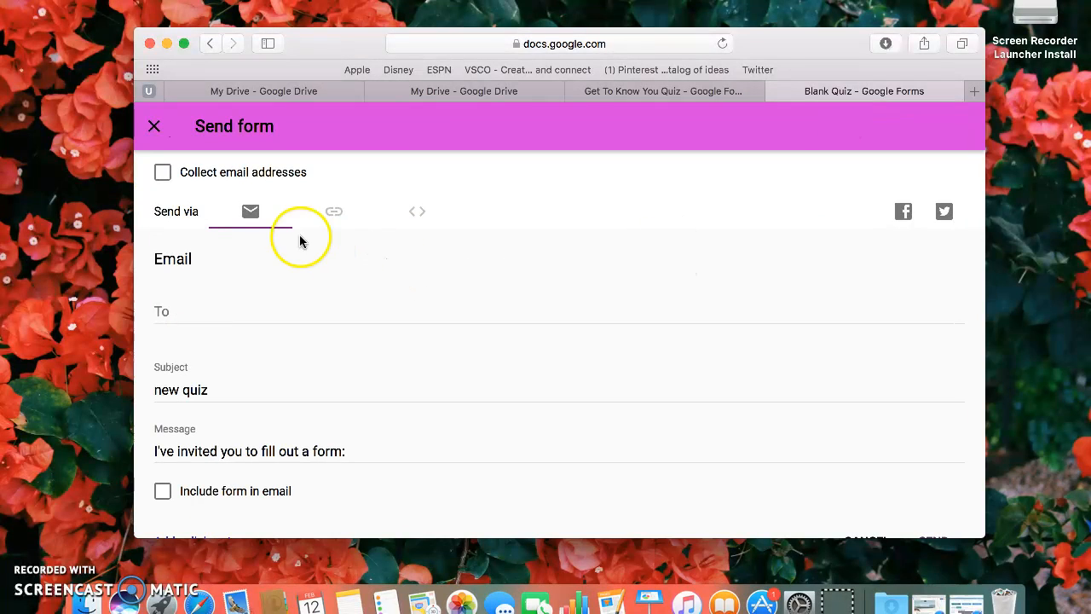
left_click(230, 318)
left_click(335, 213)
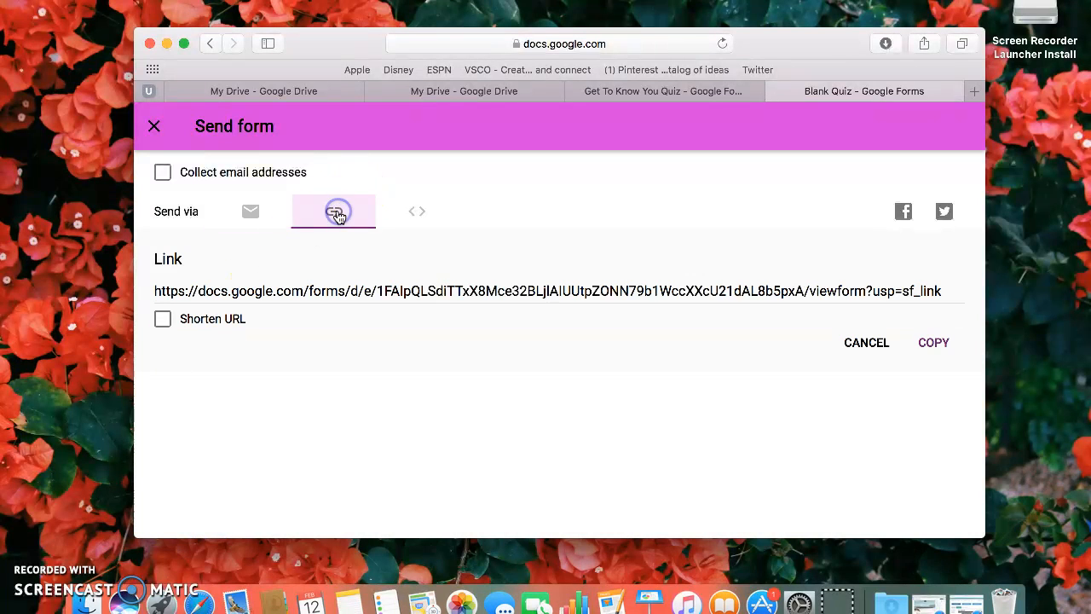
left_click(419, 212)
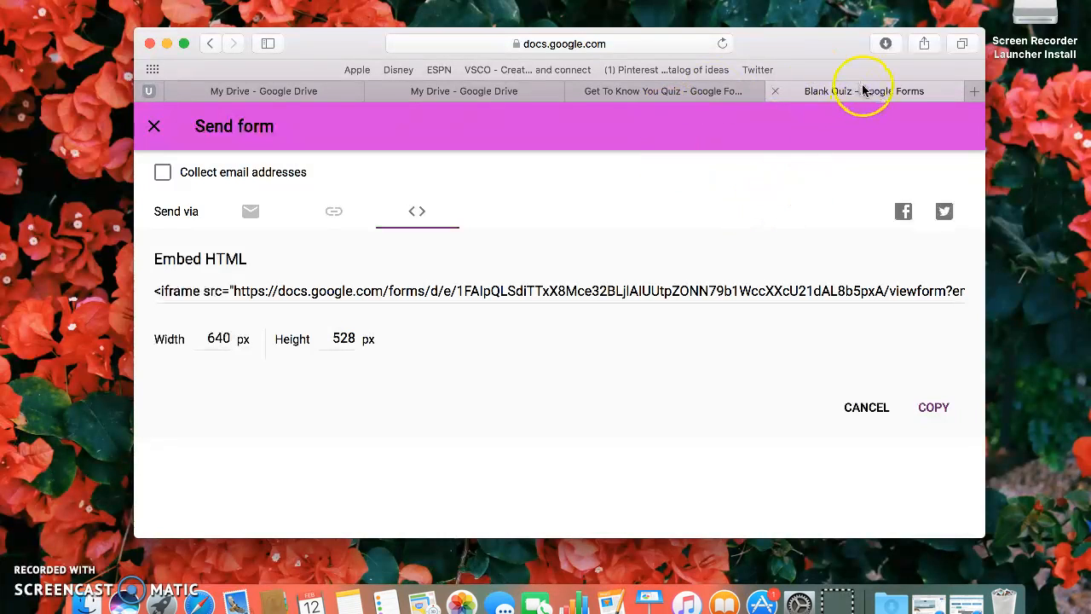
left_click(823, 90)
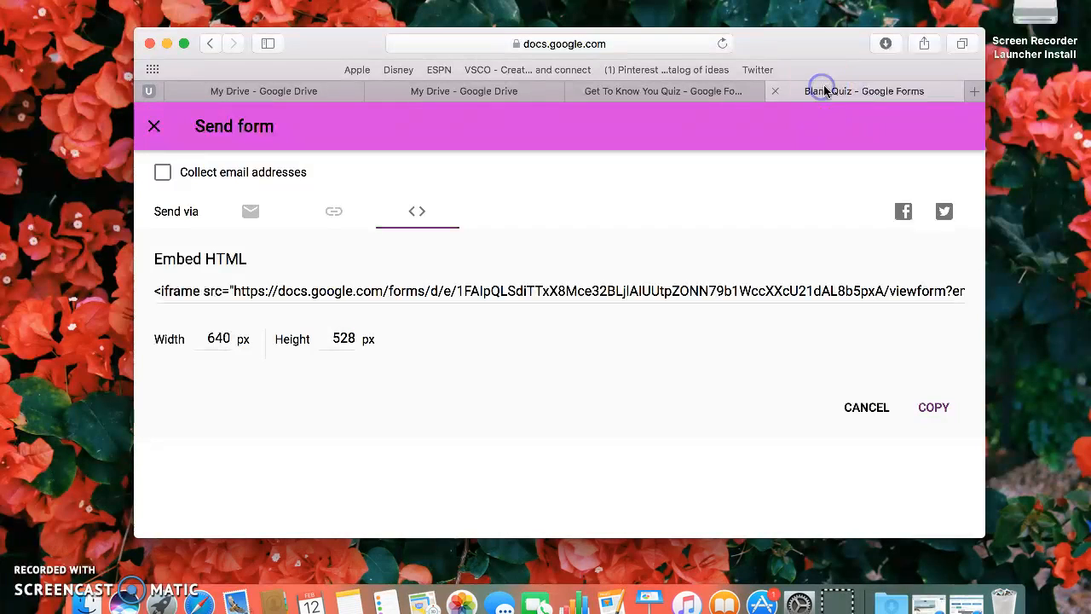
Step: Switch to the Get To Know You Quiz form and look through its questions
left_click(689, 96)
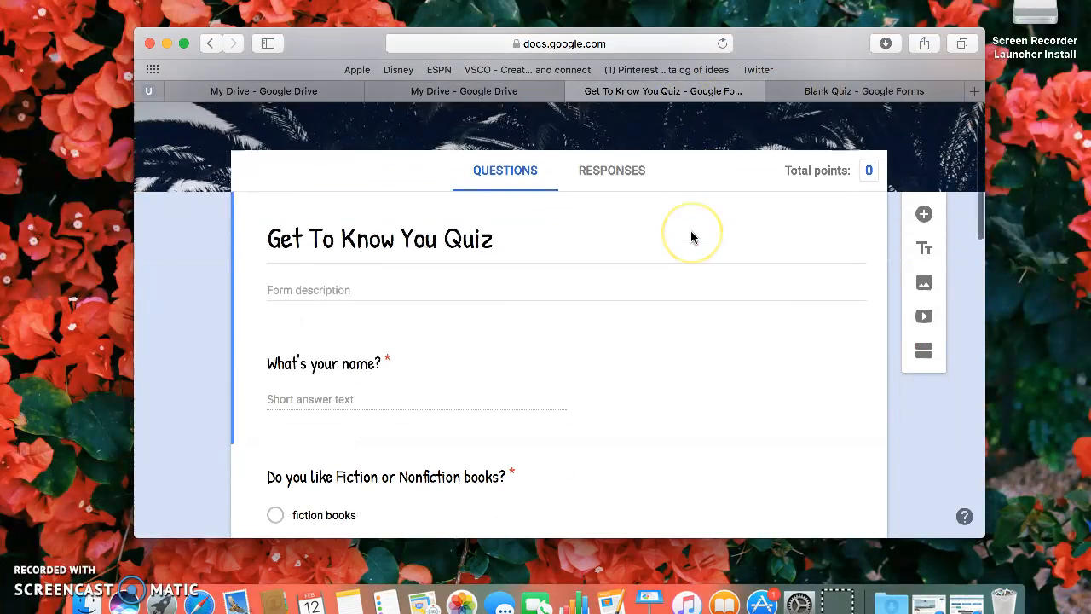
scroll(690, 237, "down", 10)
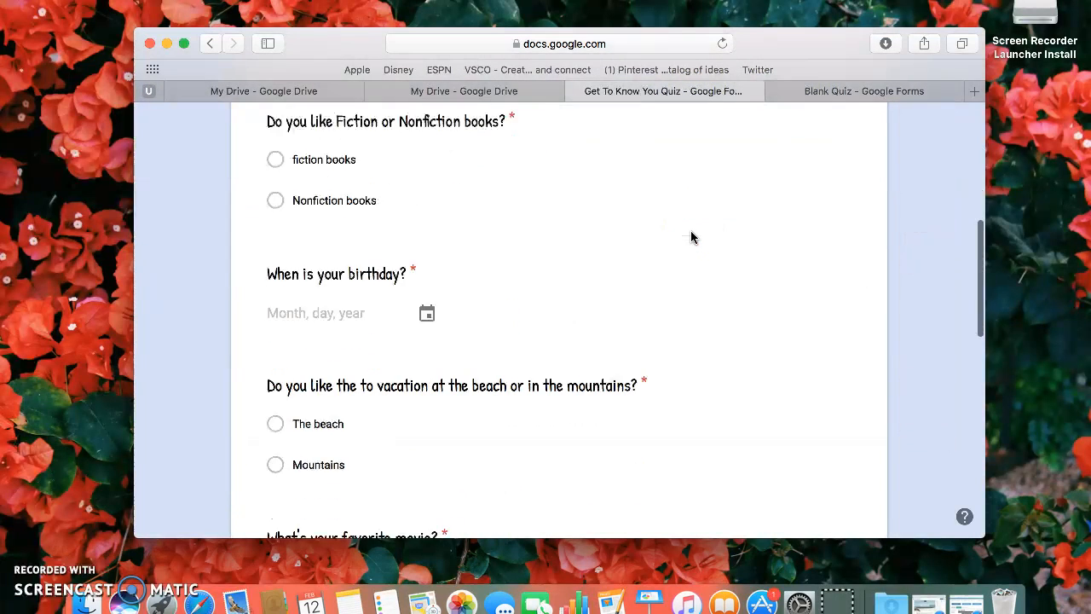
scroll(690, 237, "down", 4)
scroll(690, 237, "up", 15)
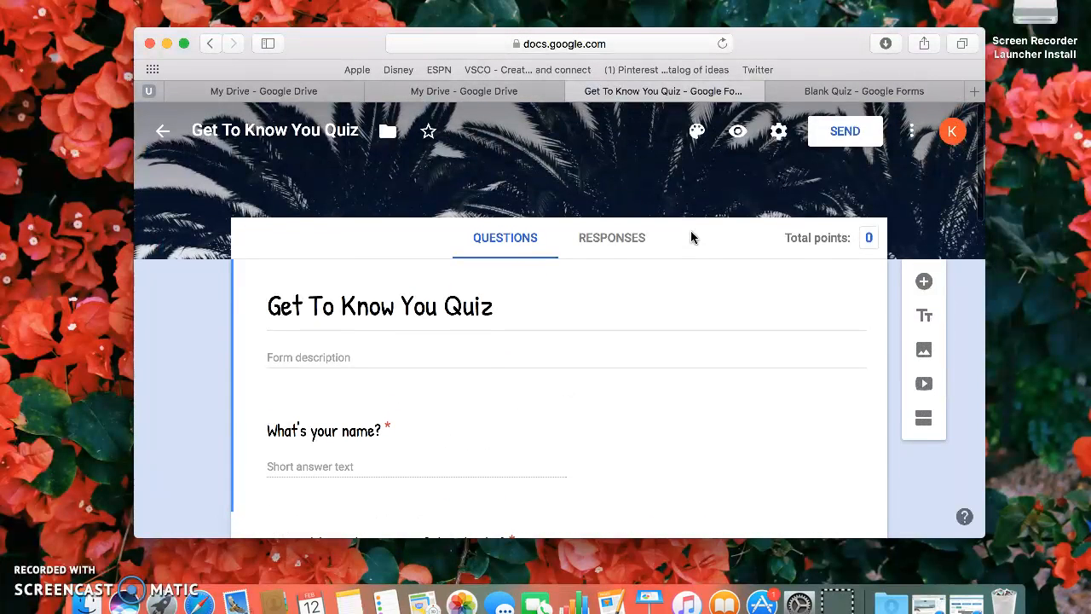